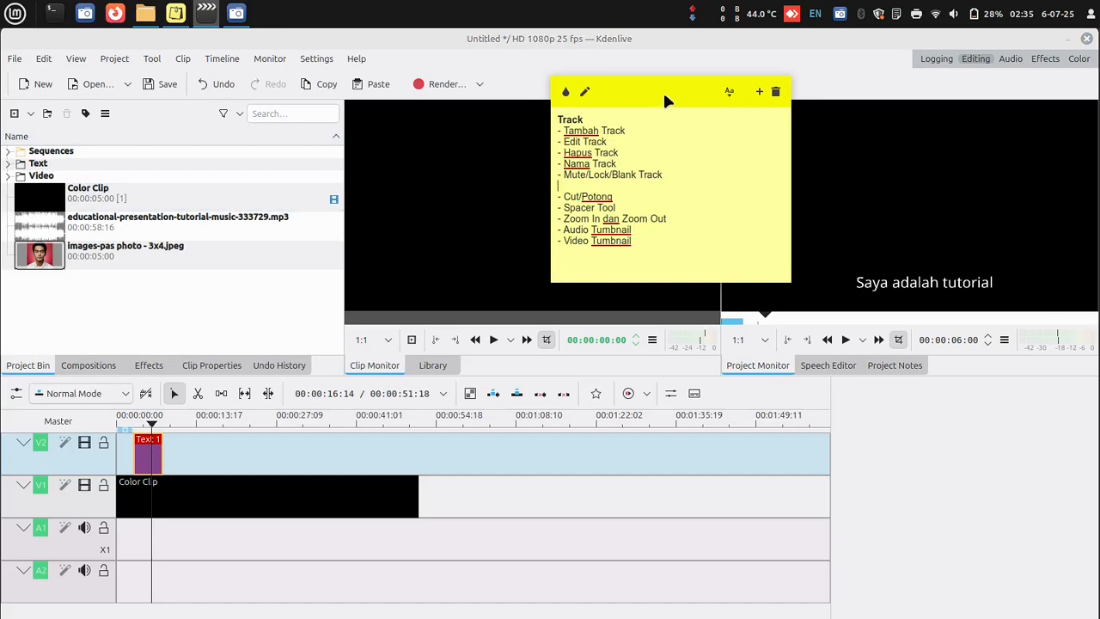
# - Switch the editor to full-screen display and move the yellow Track note over the clip monitor, clear of the project monitor
pyautogui.moveTo(663, 90); pyautogui.dragTo(827, 100)
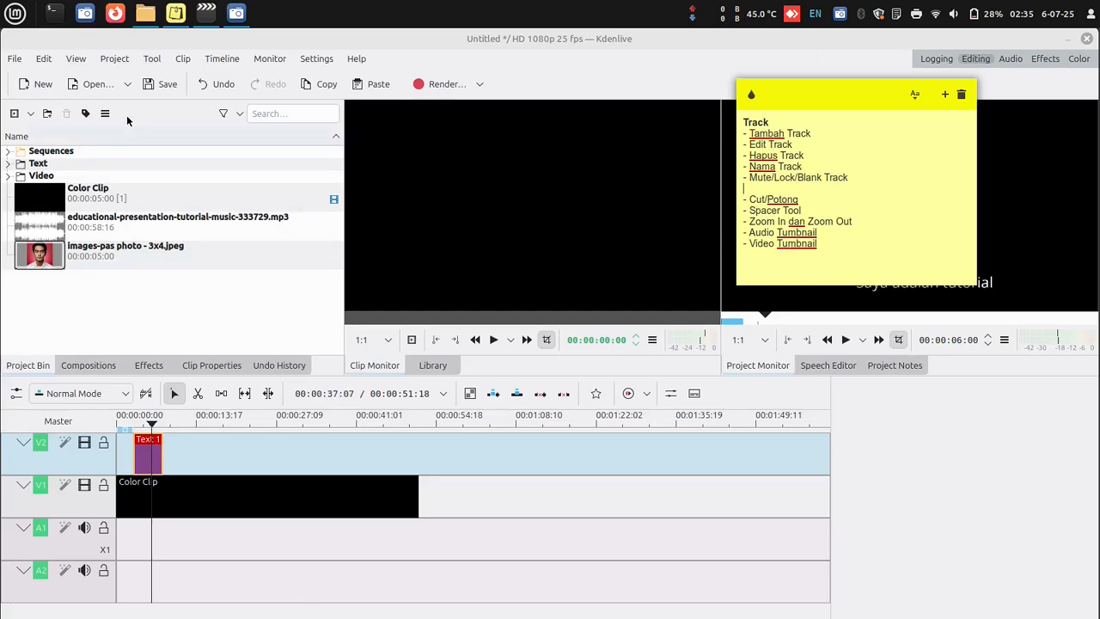
pyautogui.click(76, 59)
pyautogui.click(79, 77)
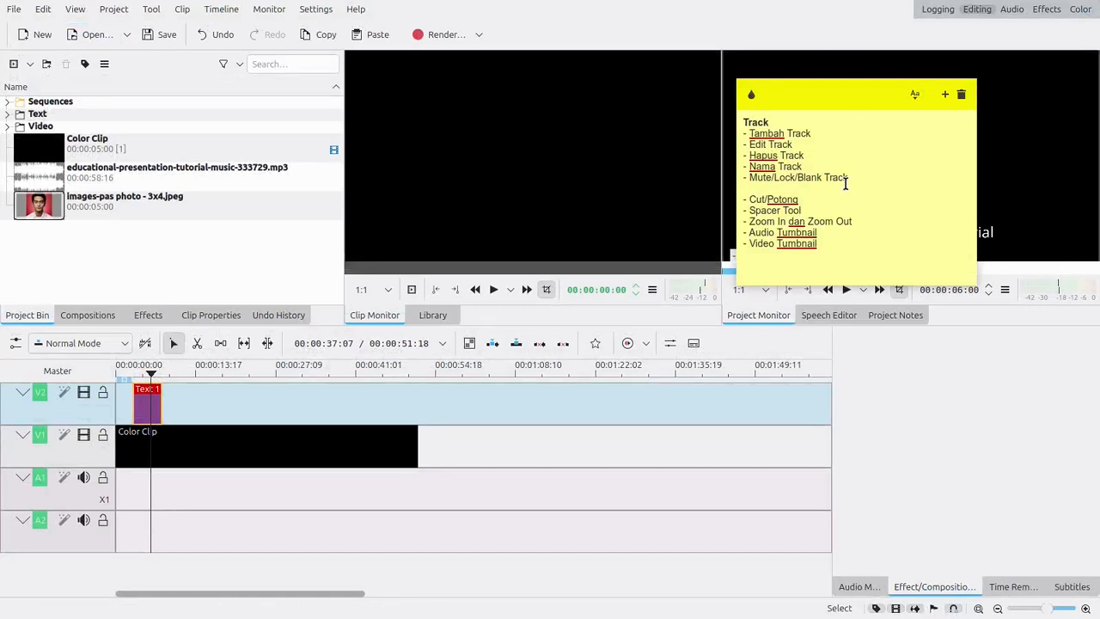
pyautogui.moveTo(842, 114); pyautogui.dragTo(873, 69)
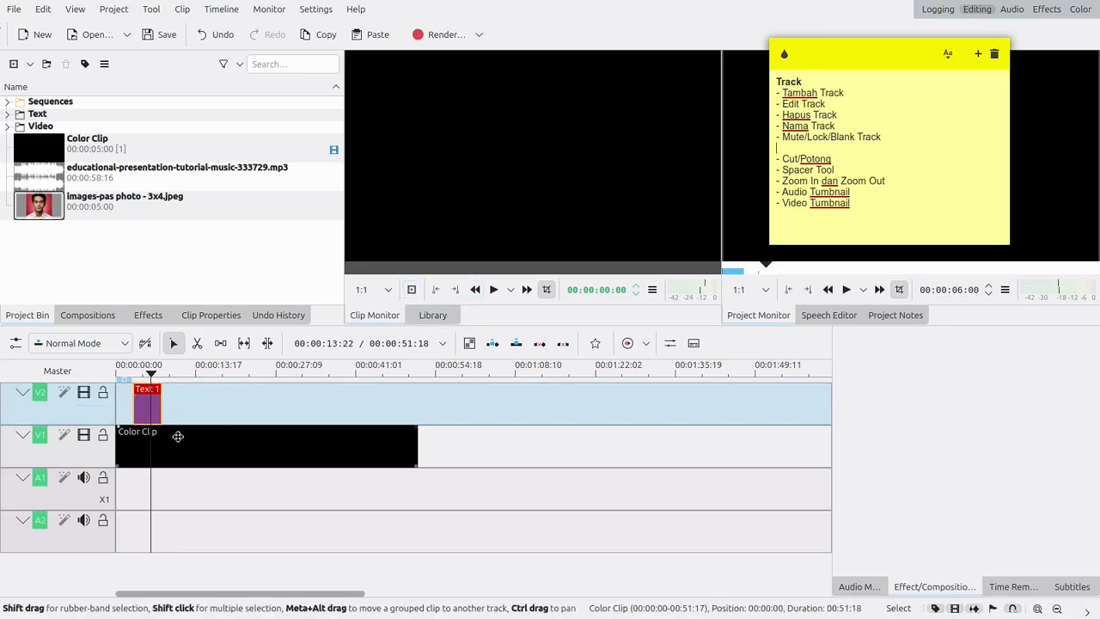
pyautogui.moveTo(890, 68); pyautogui.dragTo(569, 71)
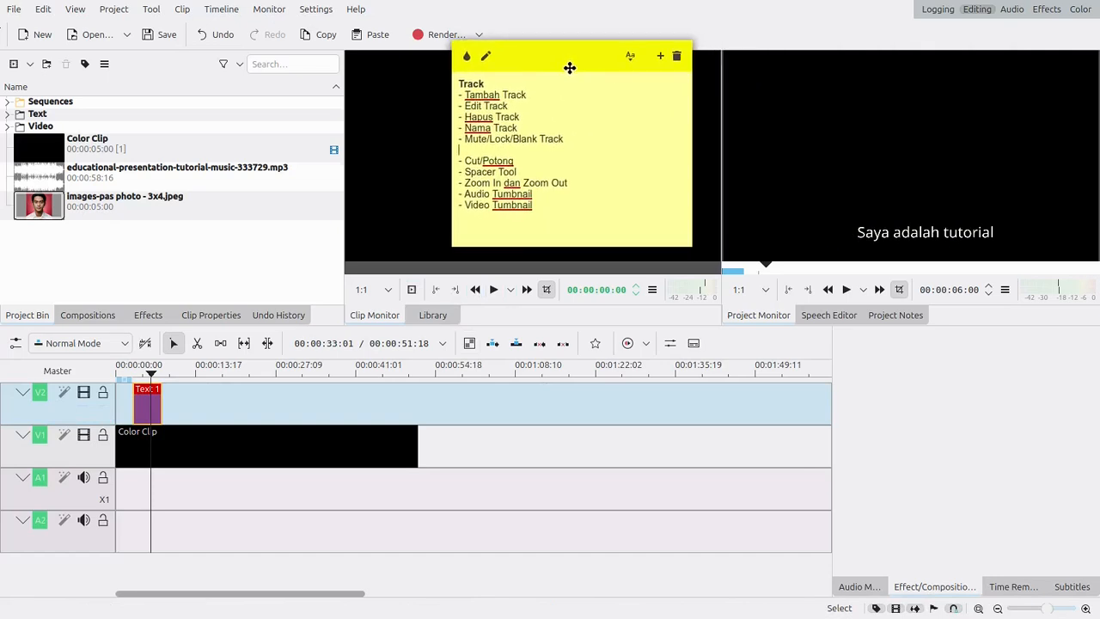
# - Play the project from the timeline start to preview the text over the black color clip
pyautogui.moveTo(151, 380); pyautogui.dragTo(117, 378)
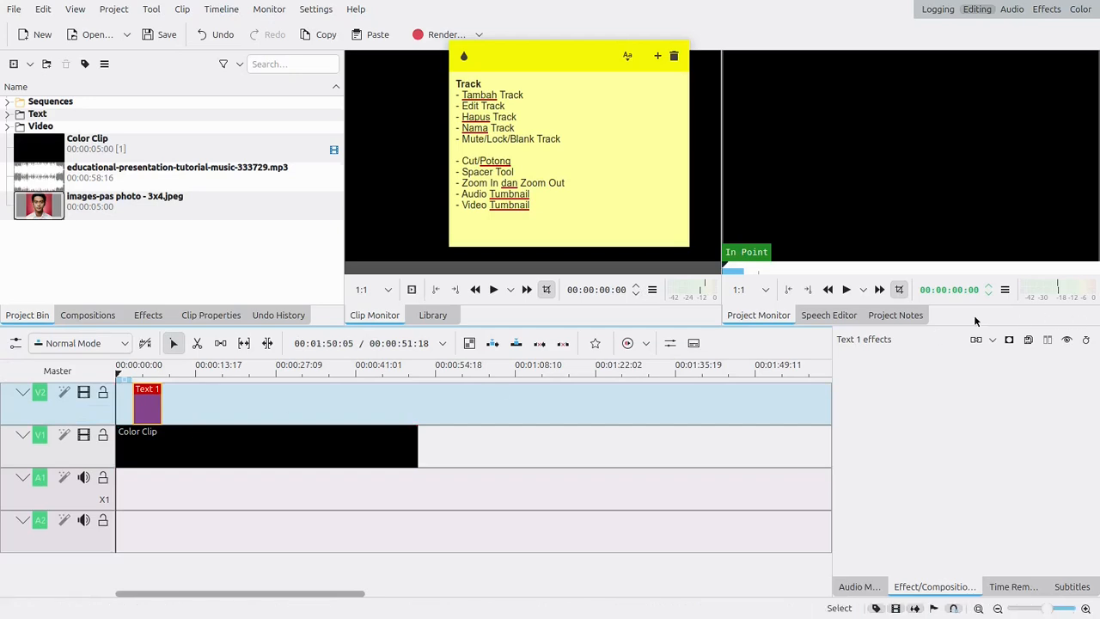
pyautogui.click(845, 290)
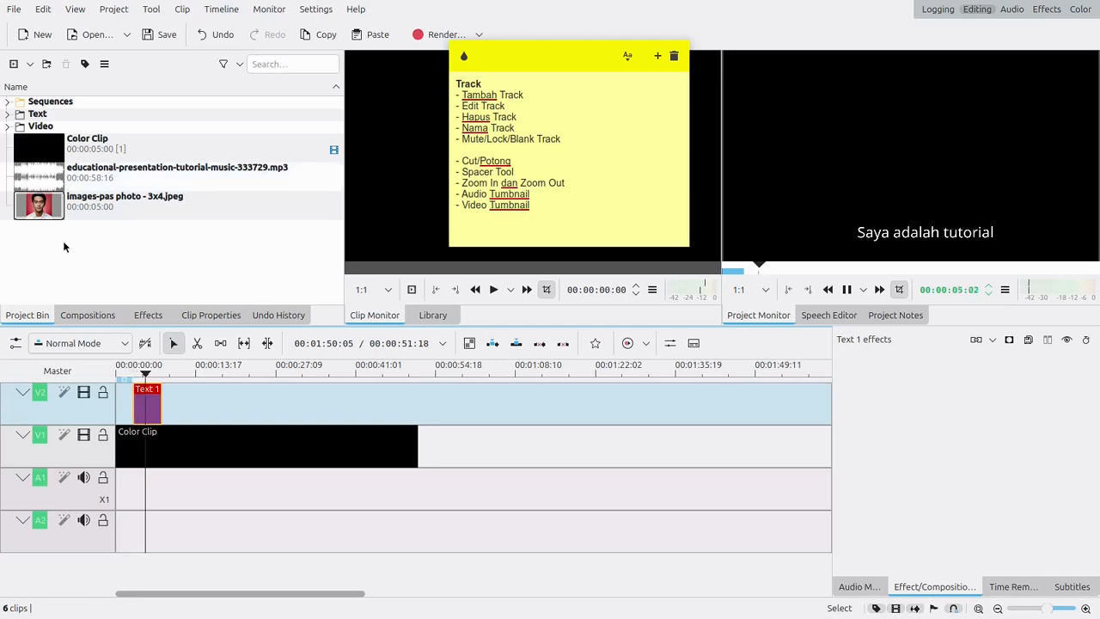
# - Stop playback and delete the Color Clip from V1 and the Text 1 title from V2
pyautogui.click(196, 459)
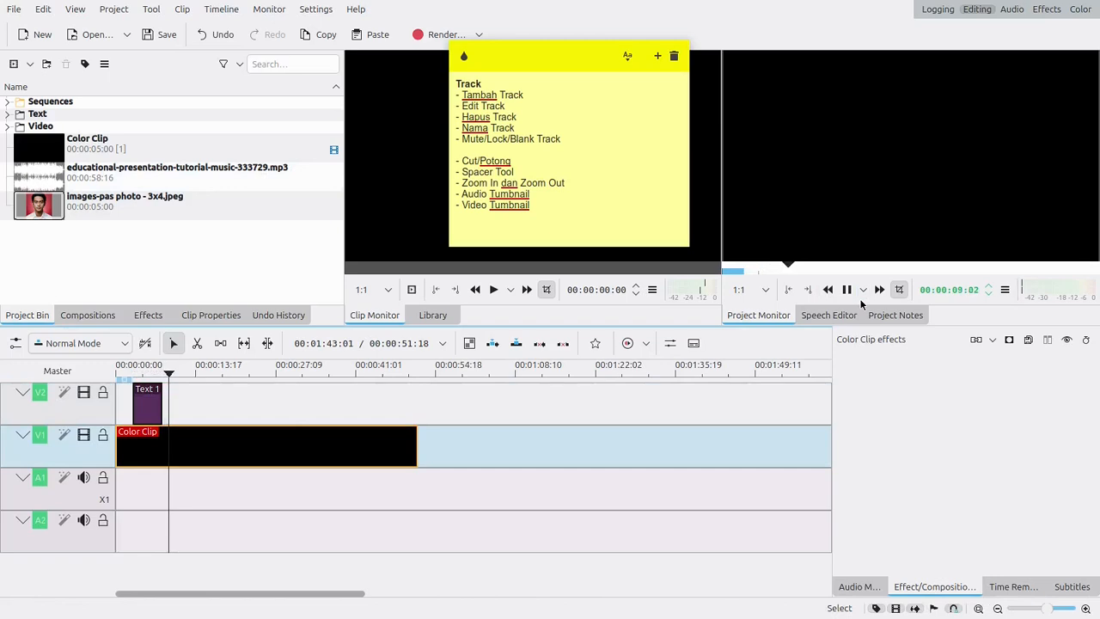
pyautogui.click(846, 290)
pyautogui.press('Delete')
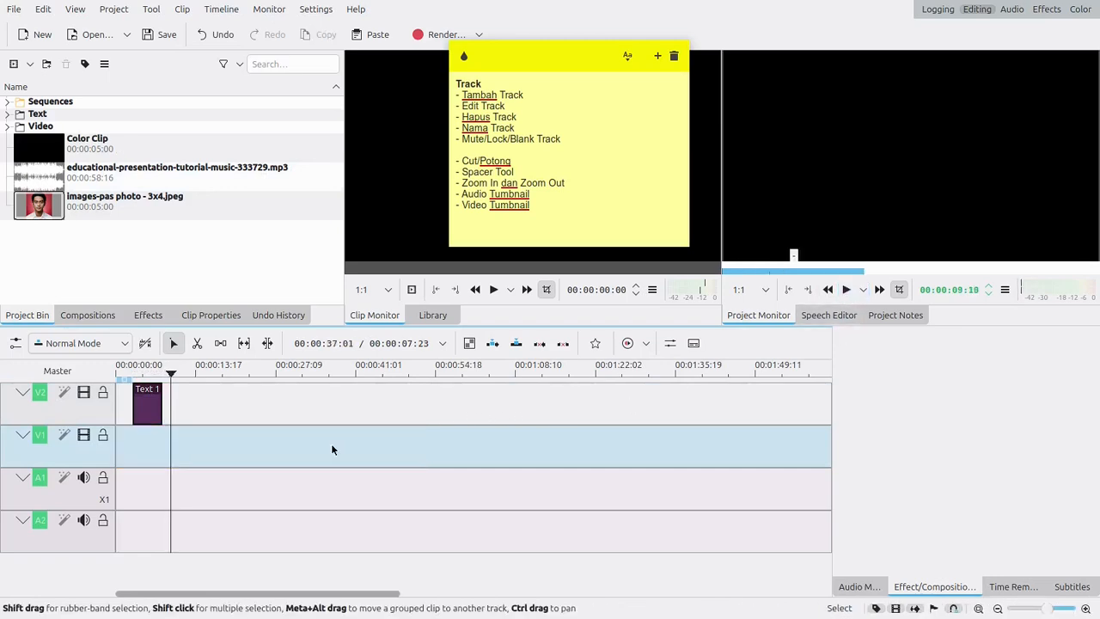
pyautogui.click(148, 401)
pyautogui.press('Delete')
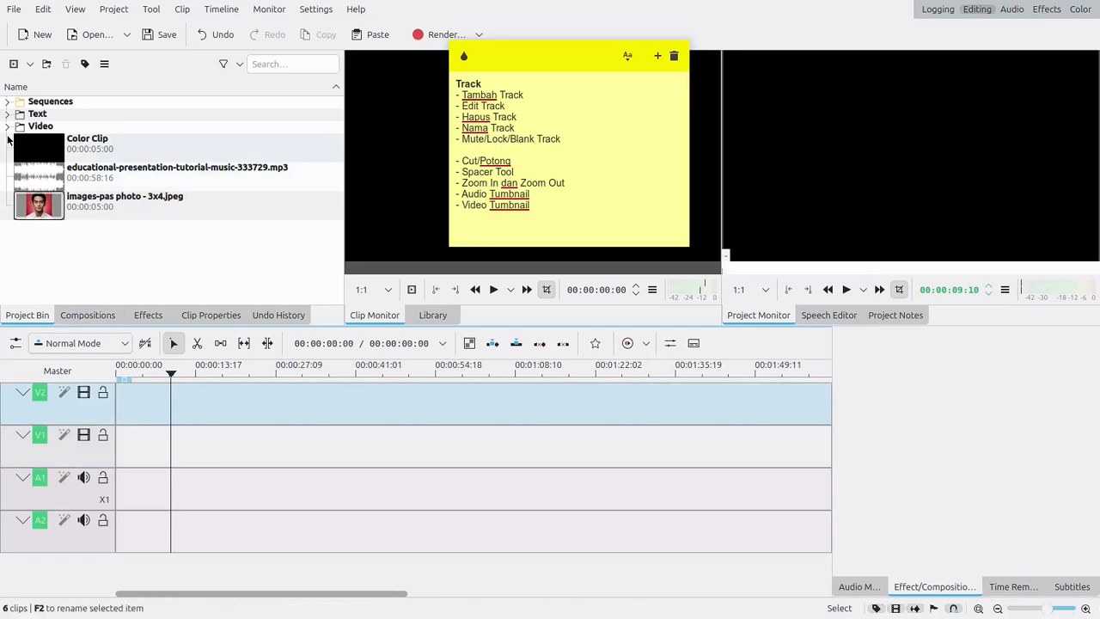
# - Place the LibreOffice Writer video on V1 with its audio on A1, and the Text 1 title on V2 at about 00:00:18
pyautogui.click(7, 127)
pyautogui.moveTo(44, 147); pyautogui.dragTo(90, 470)
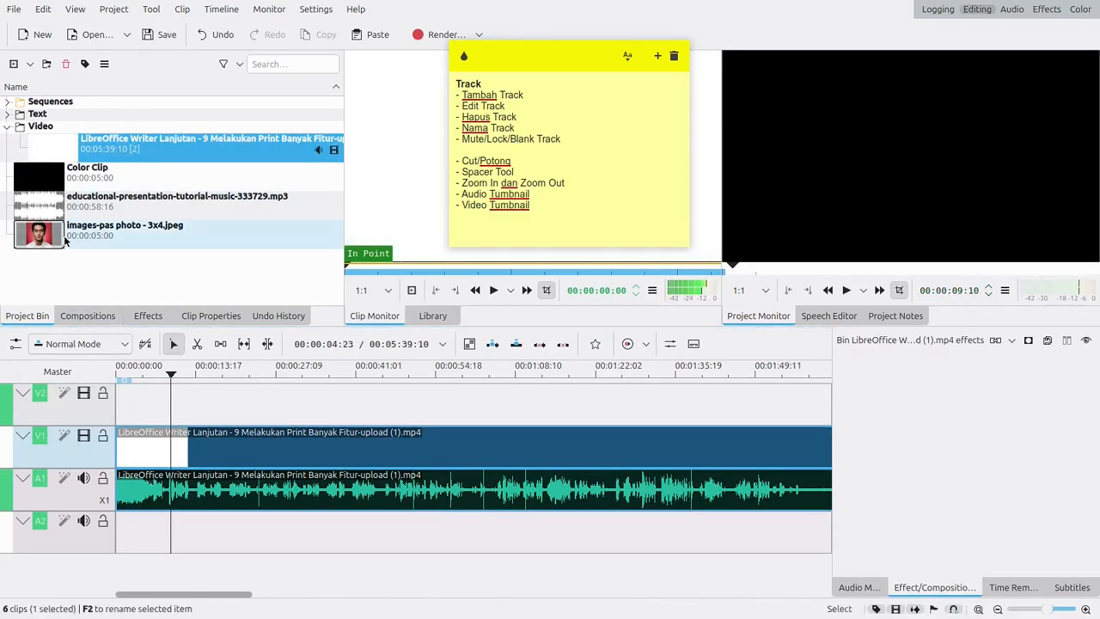
pyautogui.click(8, 115)
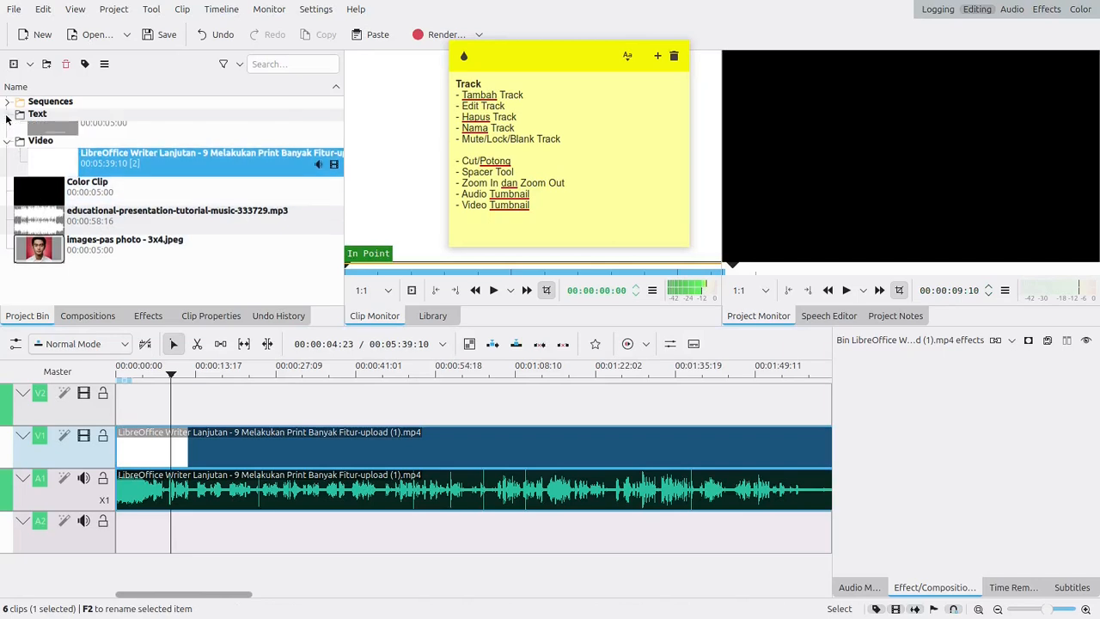
pyautogui.click(54, 142)
pyautogui.moveTo(160, 253); pyautogui.dragTo(230, 375)
pyautogui.click(233, 373)
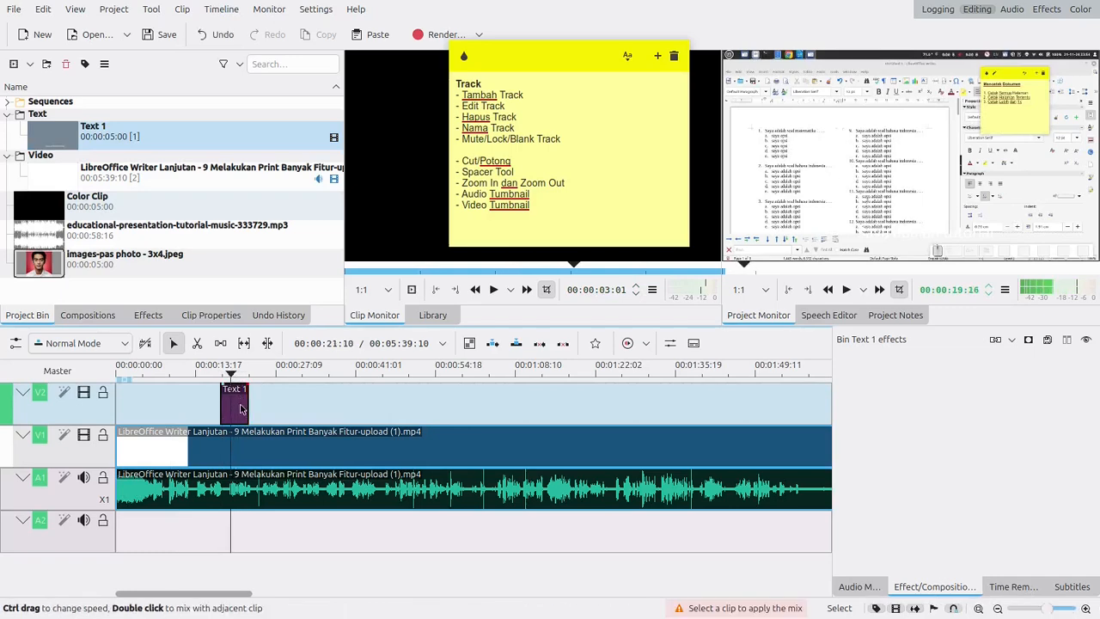
# - Change the solid color of the "Saya adalah tutorial" text in Text 1 to bright red and update the title
pyautogui.doubleClick(241, 408)
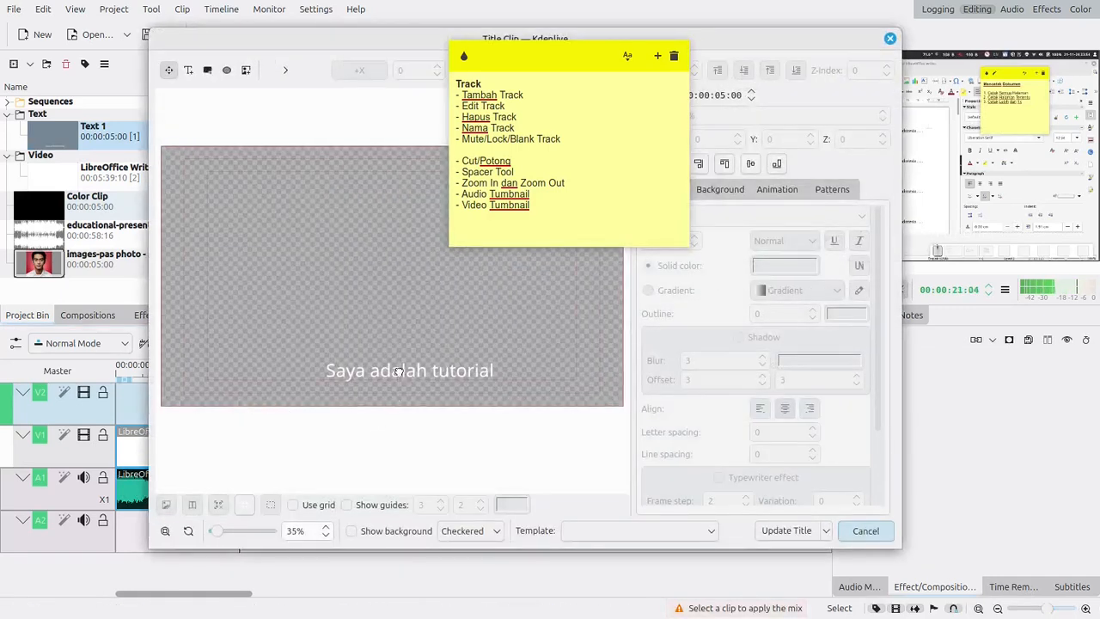
pyautogui.click(398, 372)
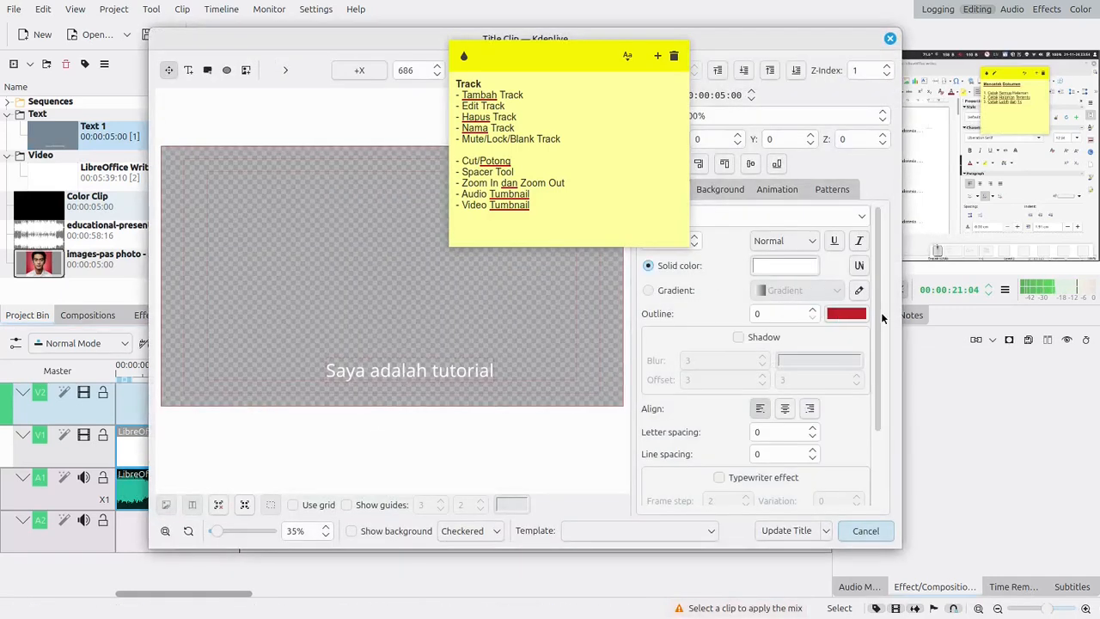
pyautogui.click(785, 268)
pyautogui.click(634, 307)
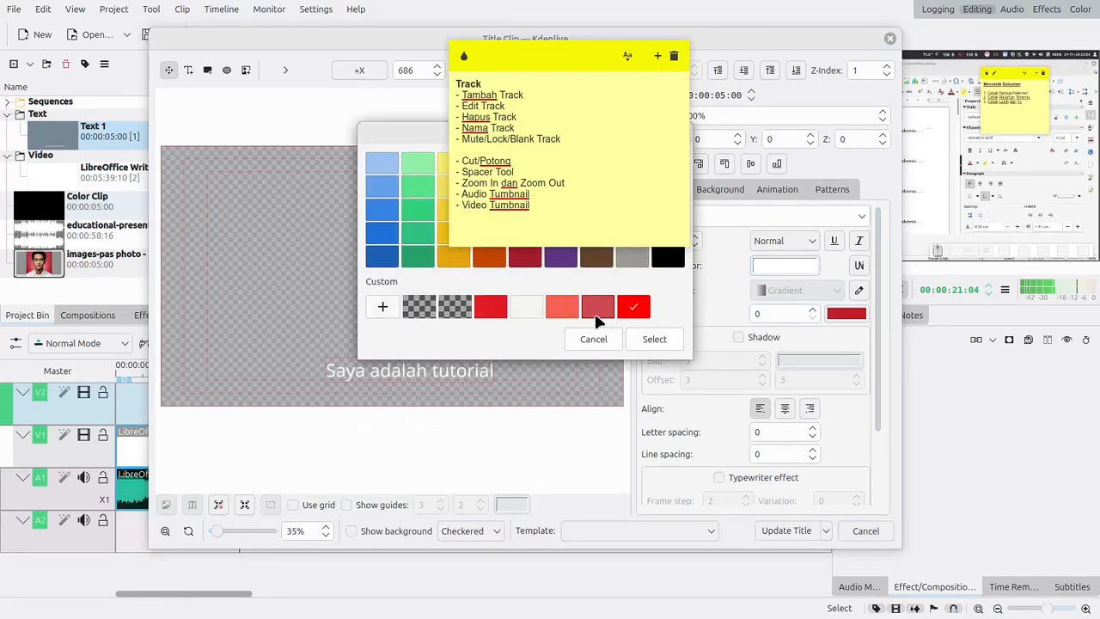
pyautogui.click(654, 340)
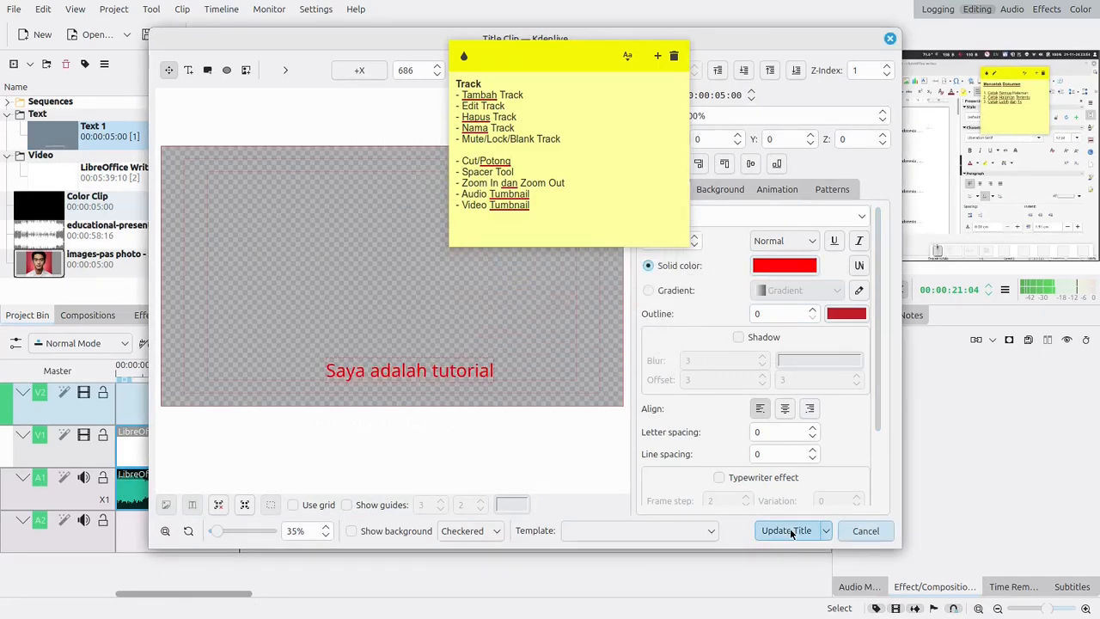
pyautogui.click(787, 531)
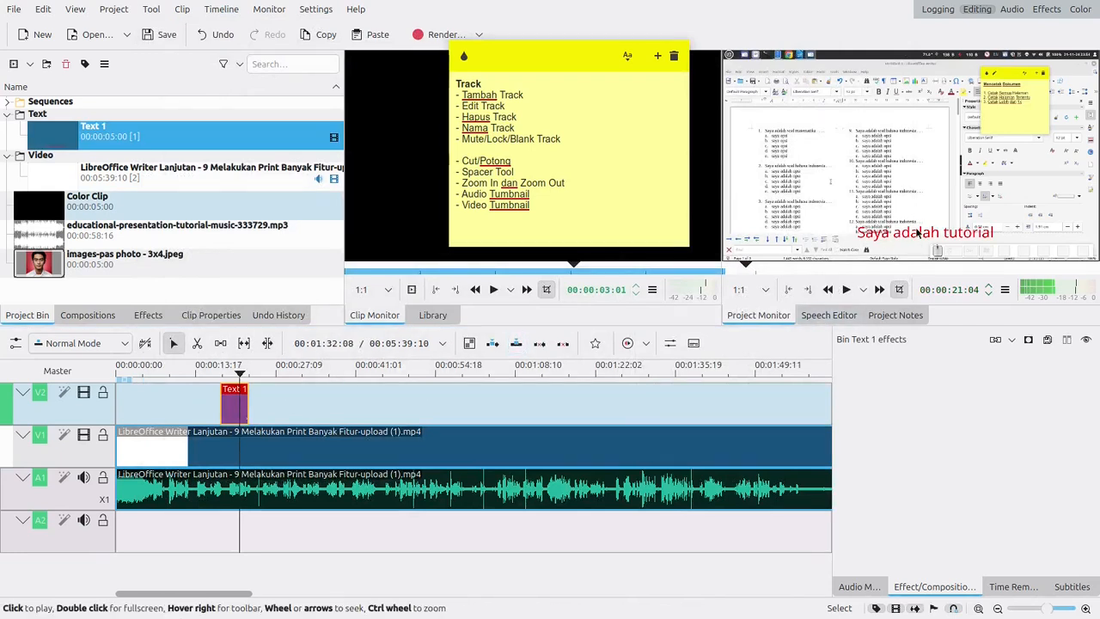
# - Scrub the timeline from the start to the Text 1 title to examine how the V2 and V1 tracks are layered
pyautogui.moveTo(241, 374); pyautogui.dragTo(99, 377)
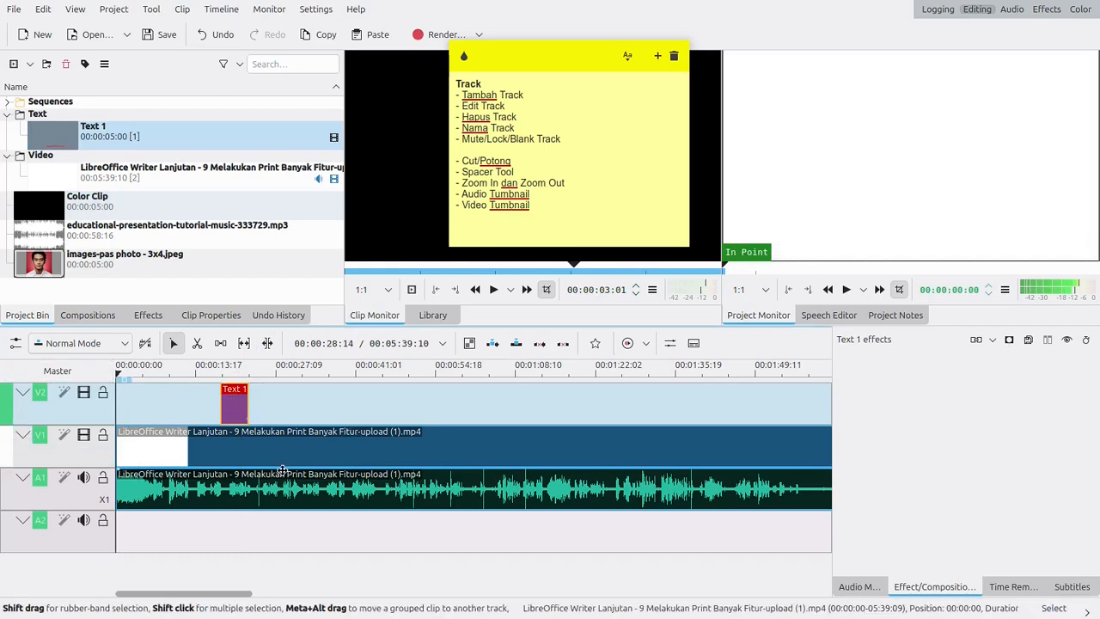
pyautogui.click(249, 434)
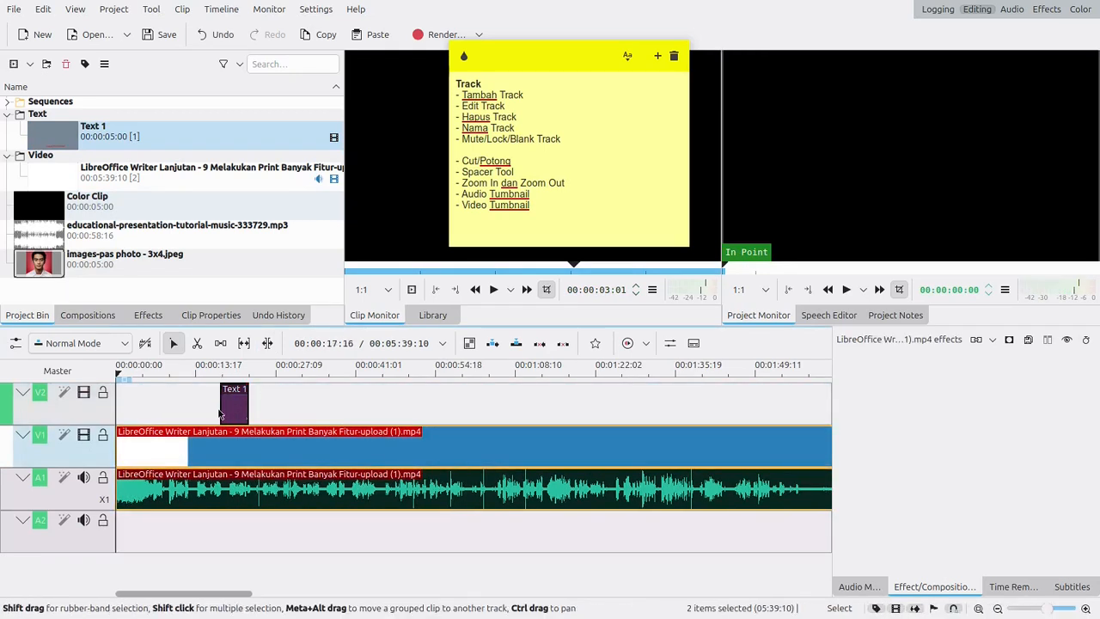
pyautogui.click(21, 435)
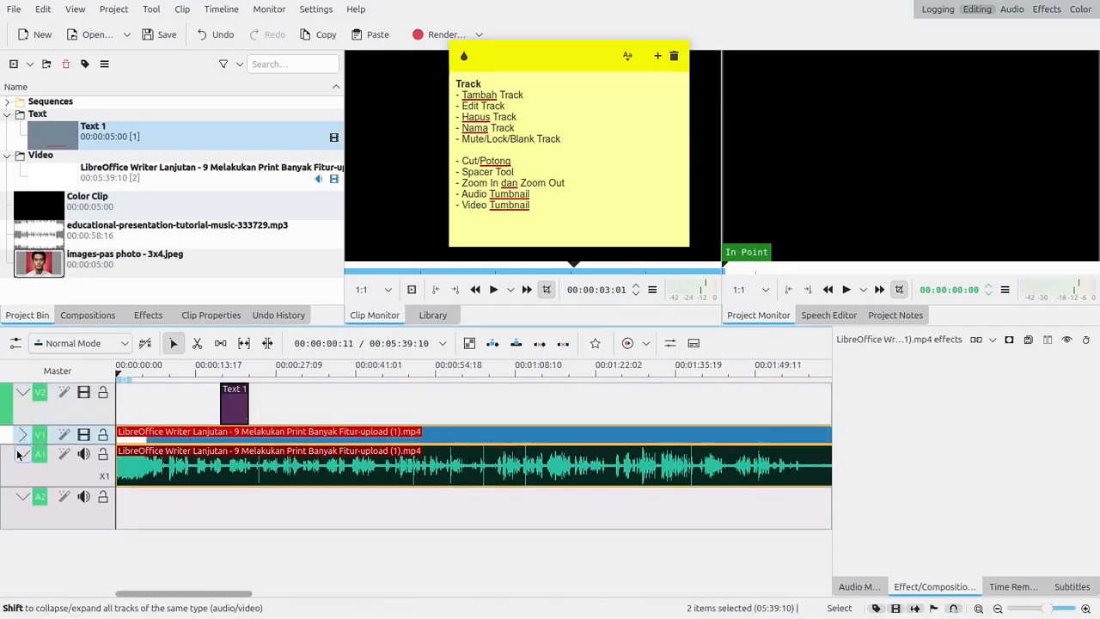
pyautogui.click(21, 435)
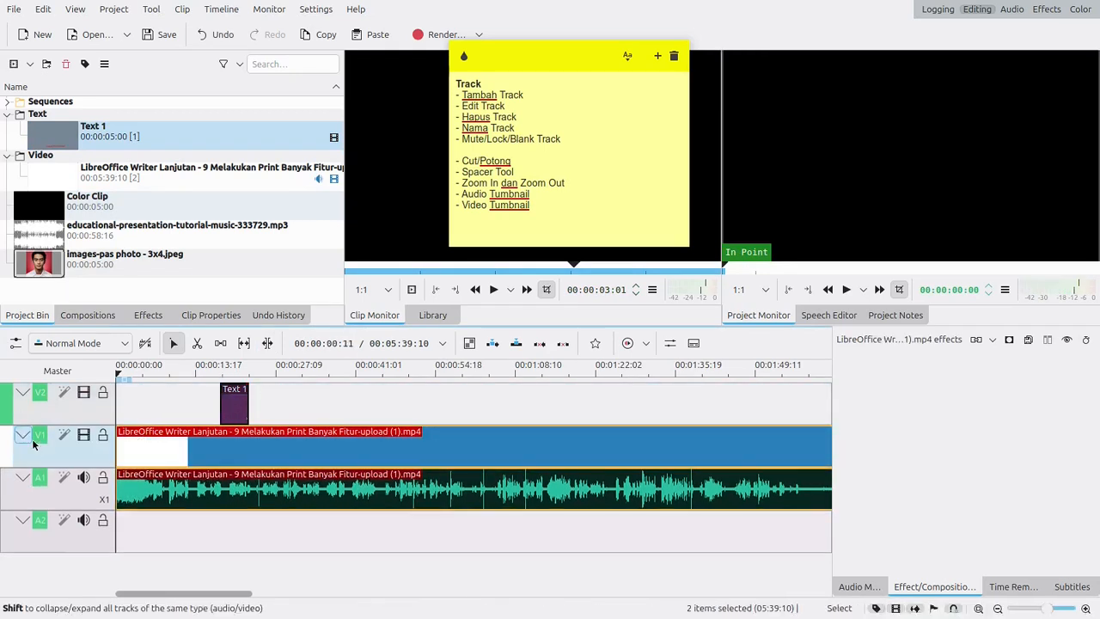
pyautogui.click(240, 370)
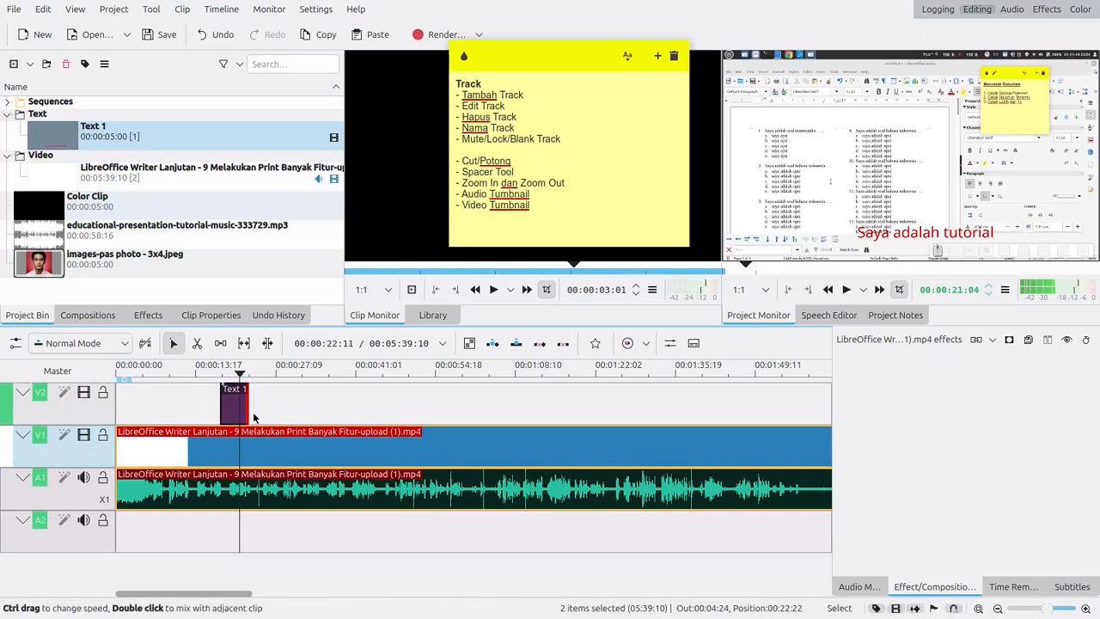
pyautogui.click(233, 378)
pyautogui.moveTo(233, 378); pyautogui.dragTo(240, 378)
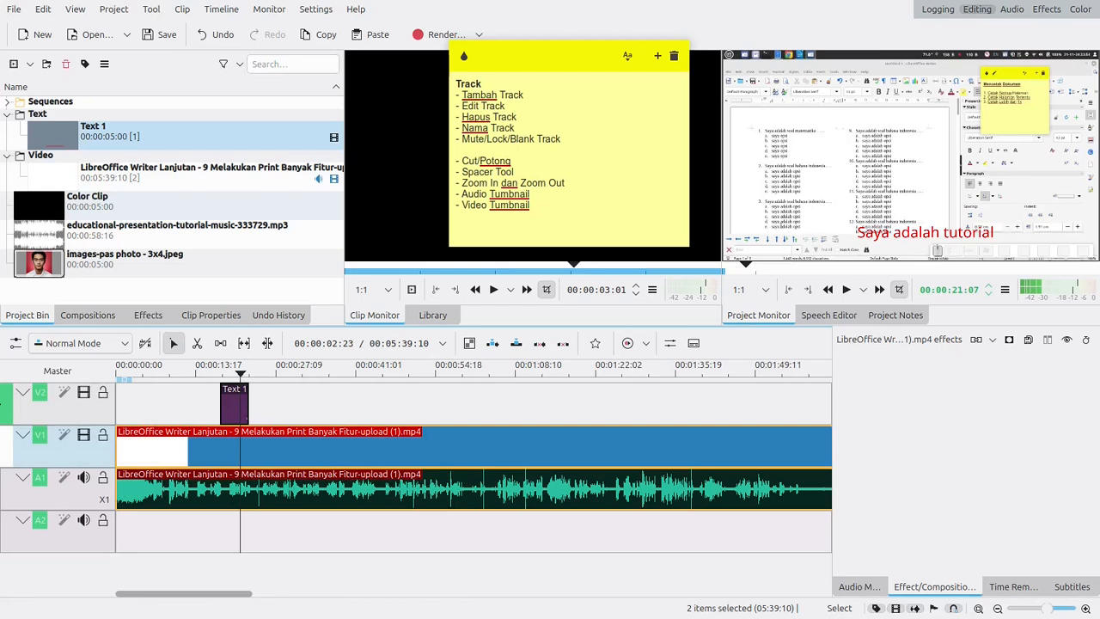
# - Open the Add Track dialog from V2's header, move it below the note, and review the position and reference-track options
pyautogui.rightClick(5, 406)
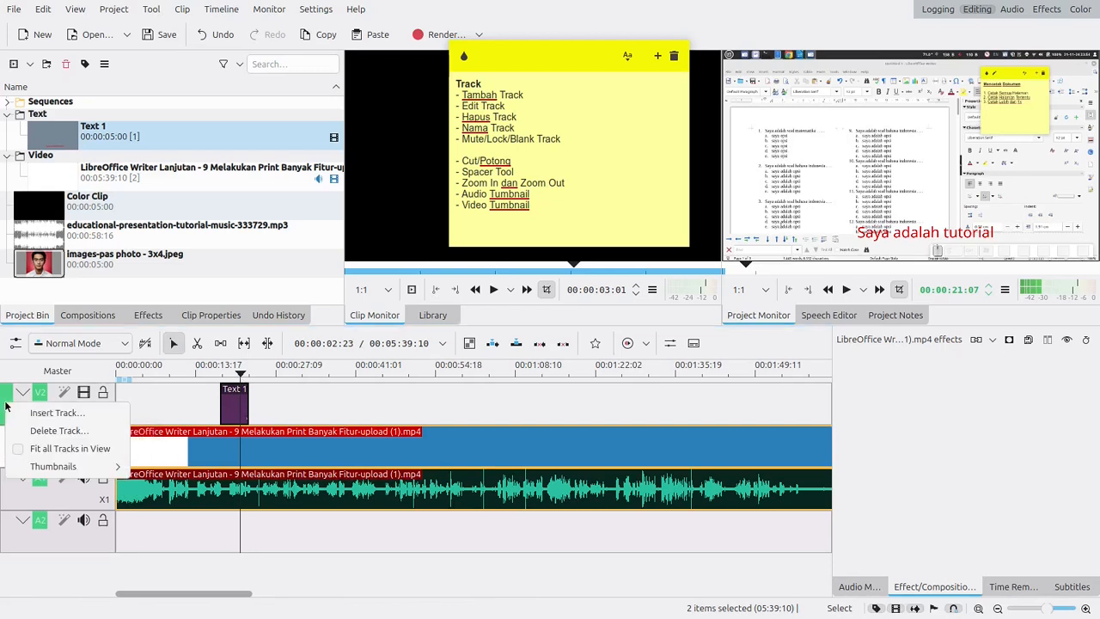
pyautogui.click(19, 416)
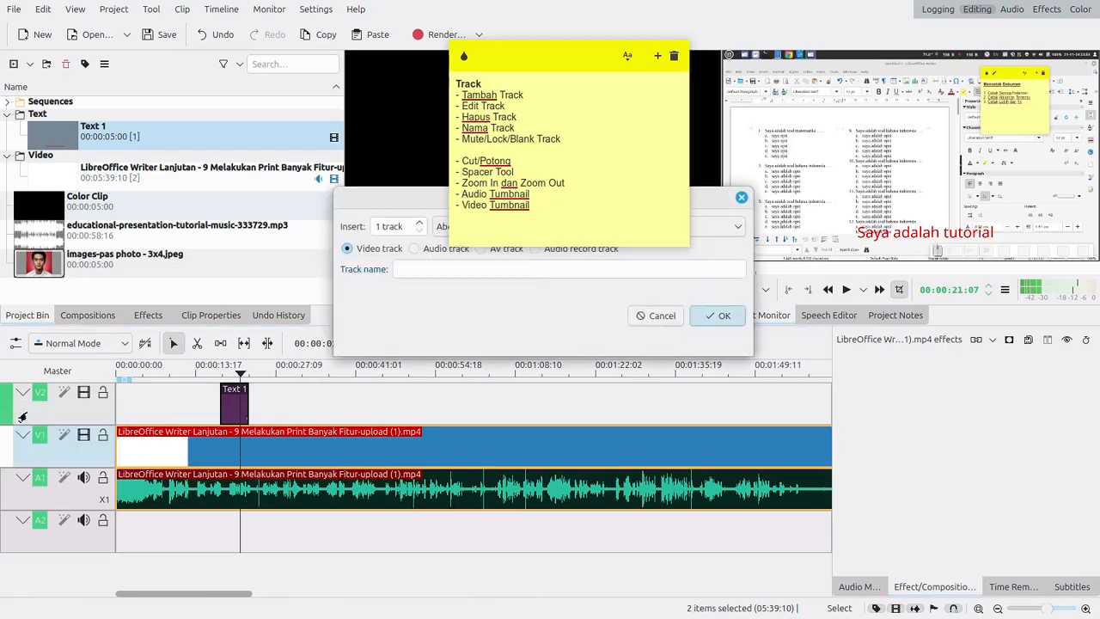
pyautogui.moveTo(427, 225); pyautogui.dragTo(408, 301)
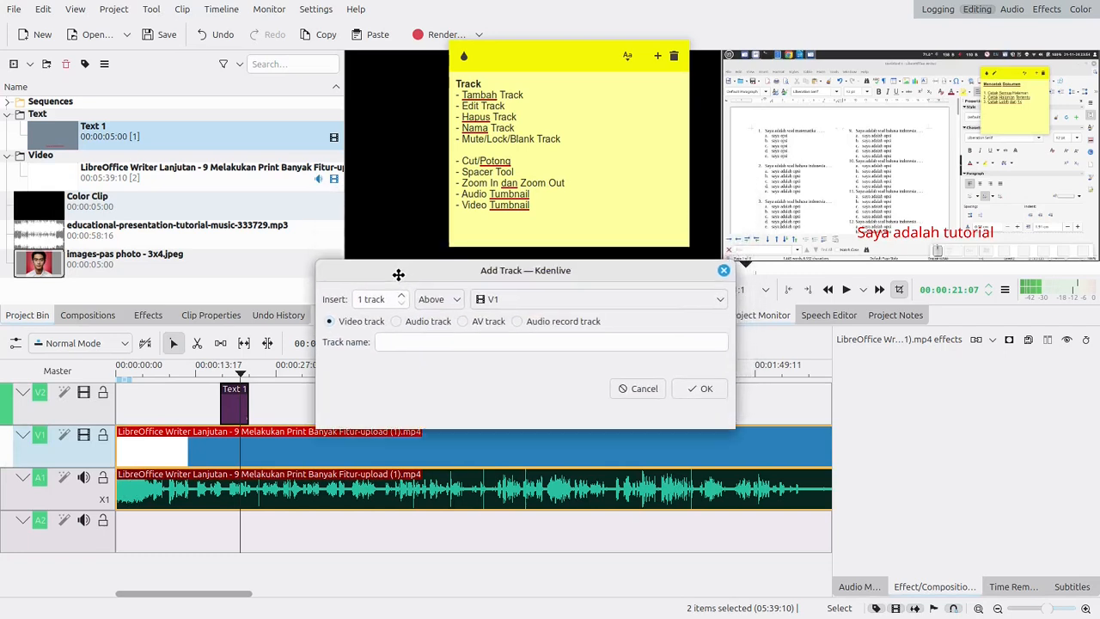
pyautogui.click(434, 303)
pyautogui.click(429, 323)
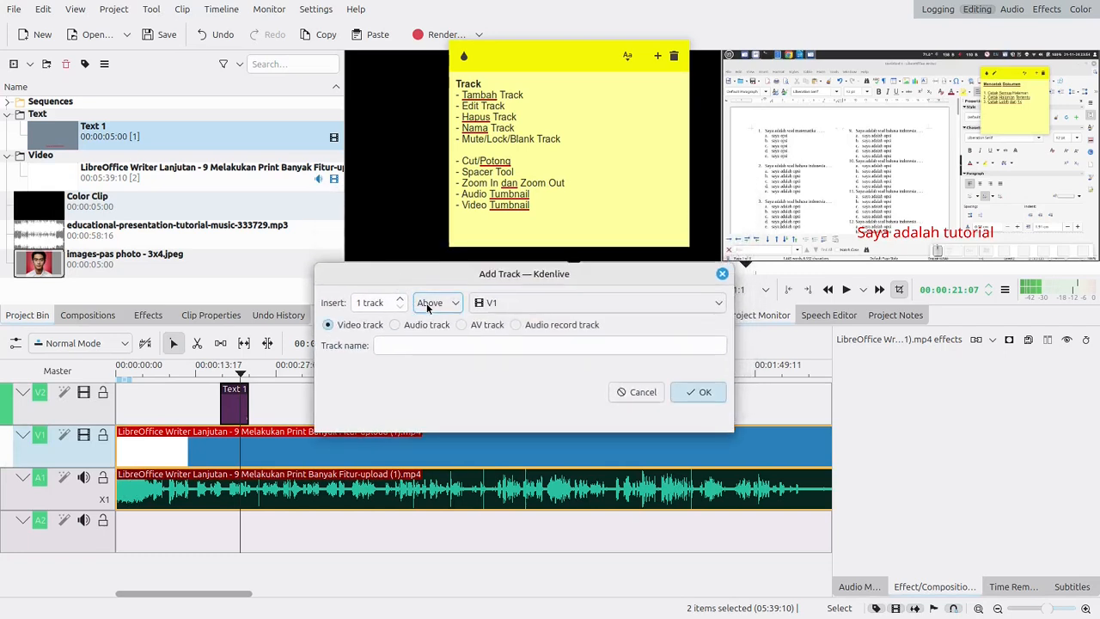
pyautogui.click(497, 305)
pyautogui.click(497, 305)
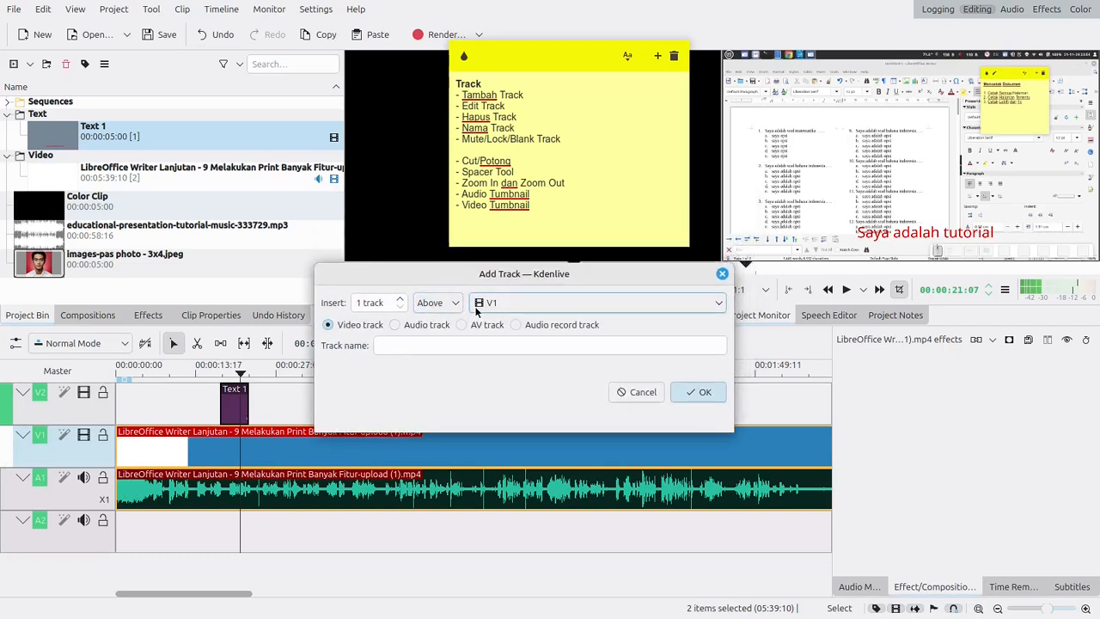
# - Insert 2 video tracks above V2
pyautogui.click(437, 306)
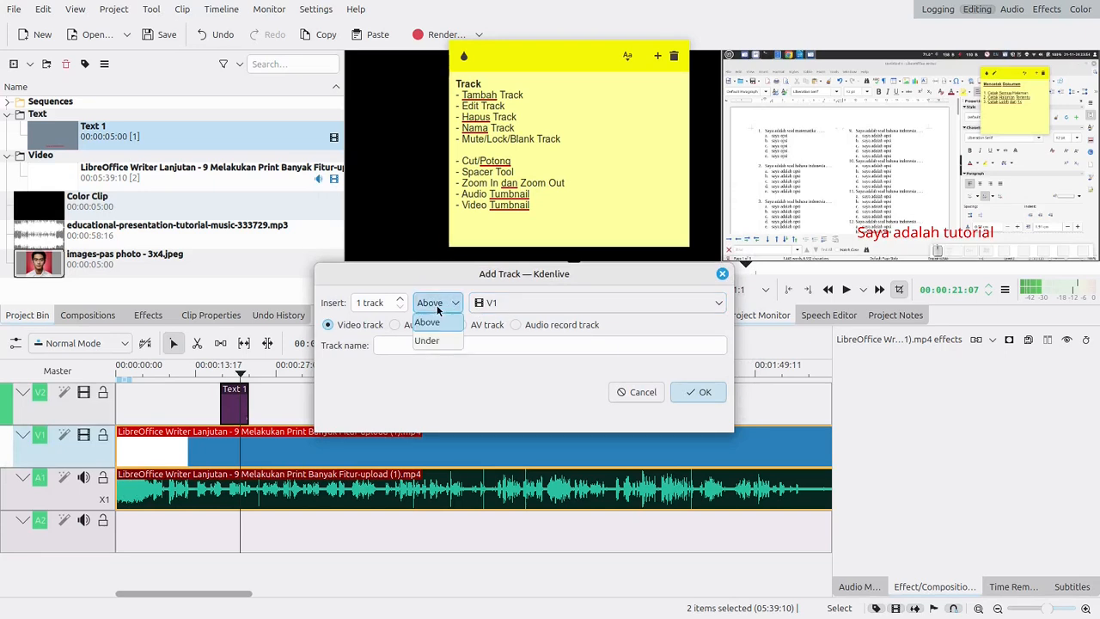
pyautogui.click(437, 307)
pyautogui.click(438, 306)
pyautogui.click(446, 306)
pyautogui.click(498, 303)
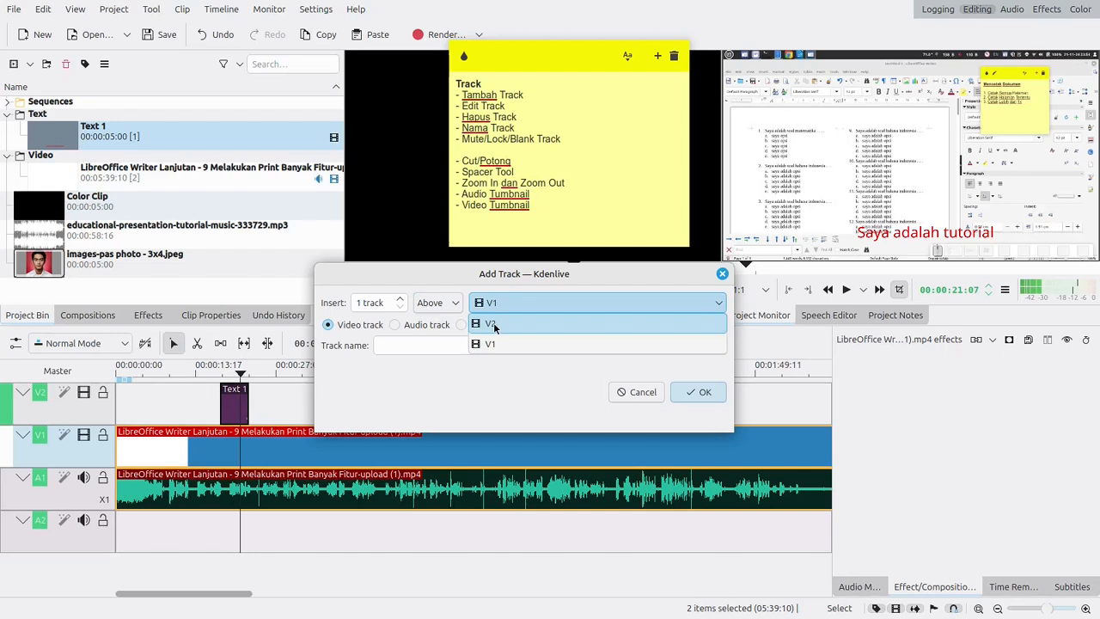
pyautogui.click(494, 325)
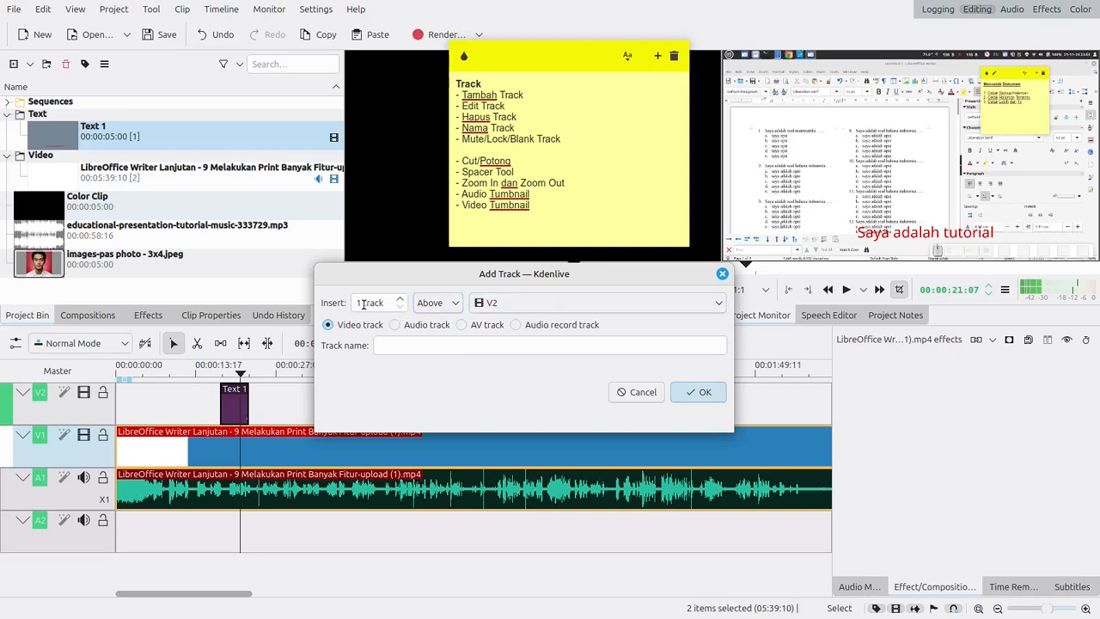
pyautogui.scroll(1, 397, 303)
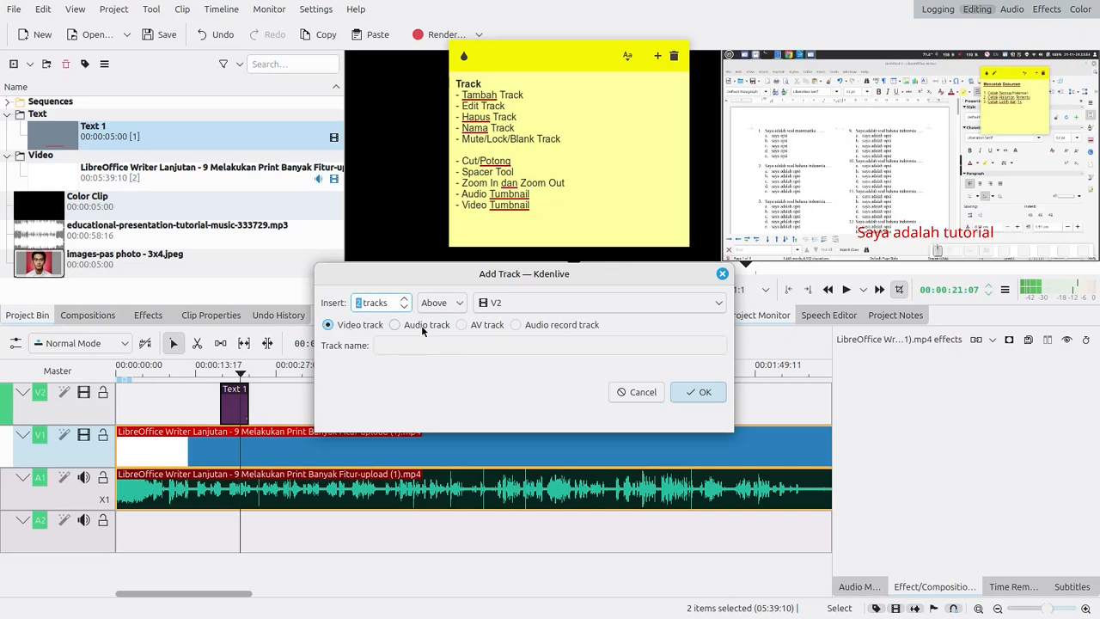
pyautogui.click(700, 392)
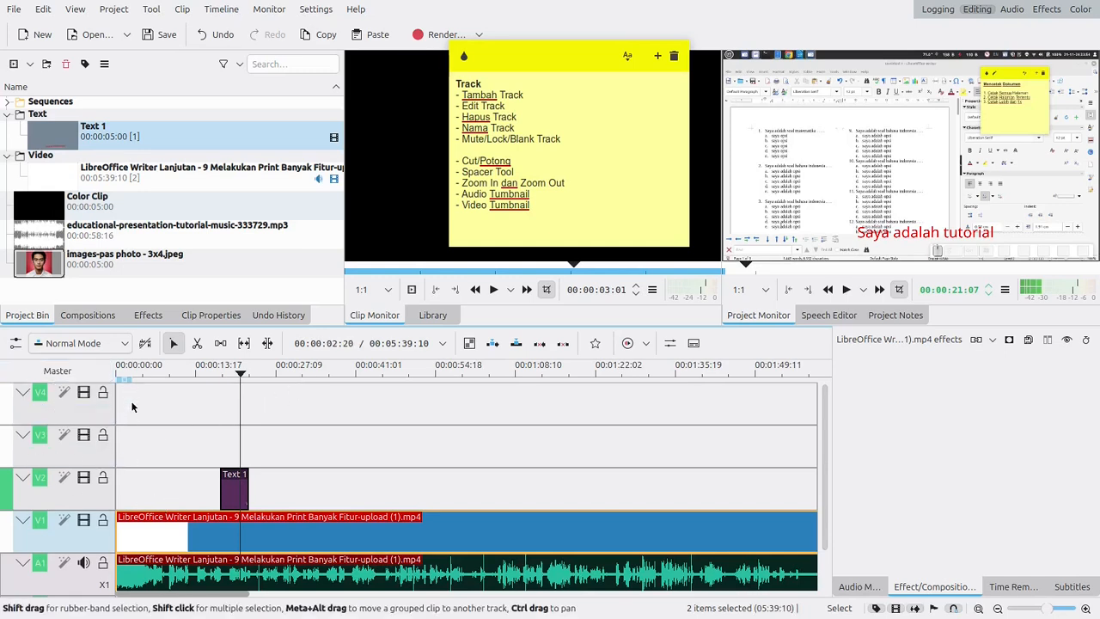
# - Collapse the V1, A1, A2, V2 and V3 tracks to their minimized height
pyautogui.click(19, 521)
pyautogui.click(23, 539)
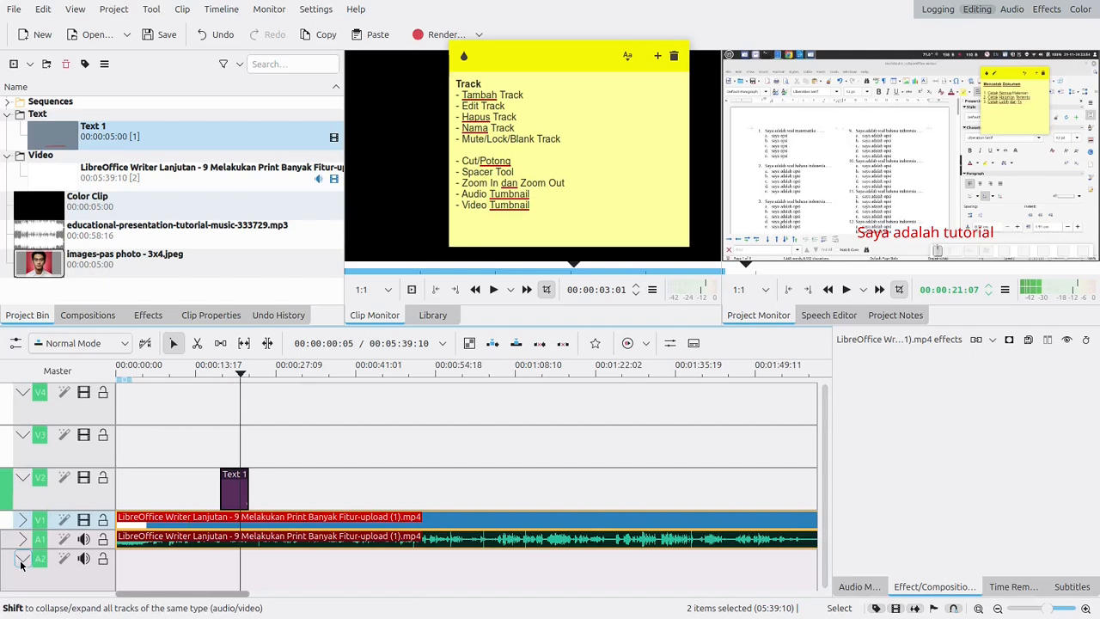
pyautogui.click(22, 477)
pyautogui.click(22, 435)
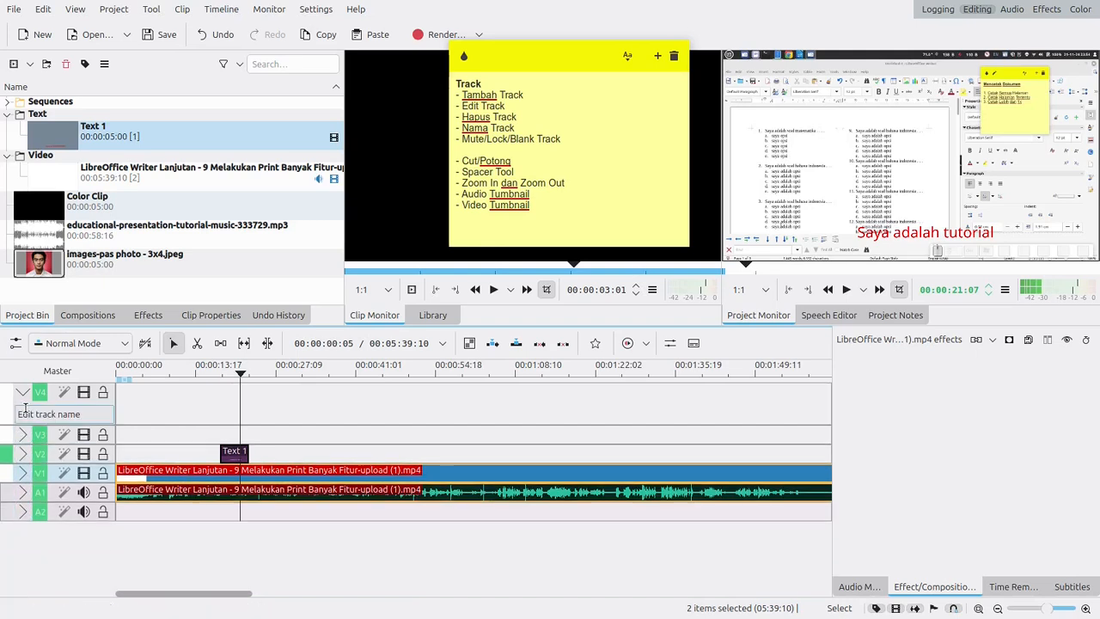
# - Examine the V4 track's name field, and collapse the track to its minimized height
pyautogui.click(23, 392)
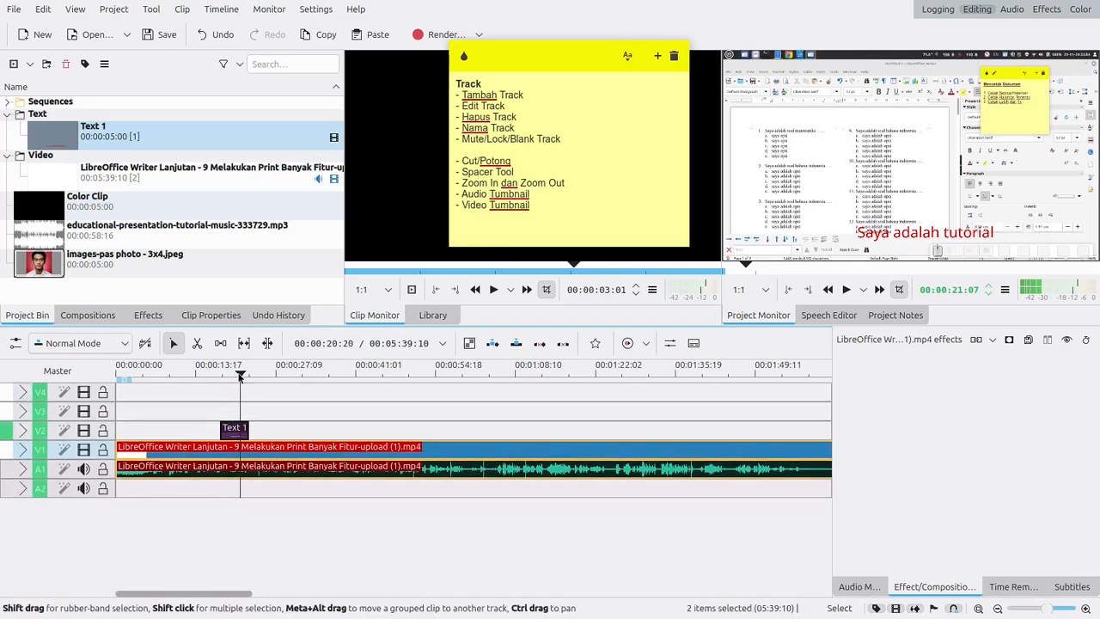
pyautogui.moveTo(239, 372); pyautogui.dragTo(178, 378)
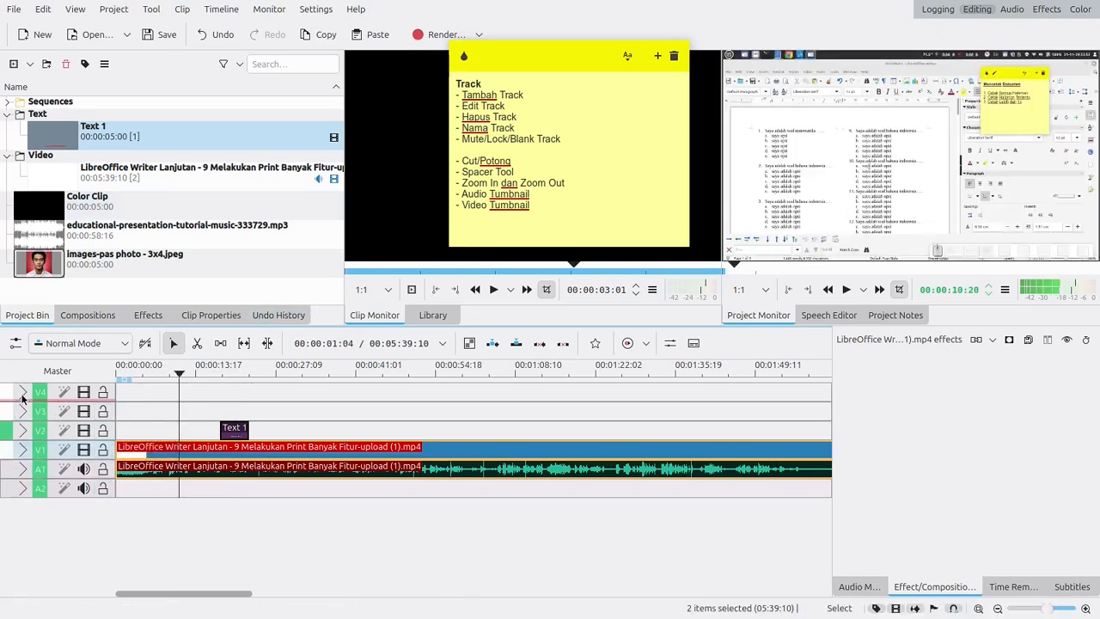
pyautogui.click(22, 392)
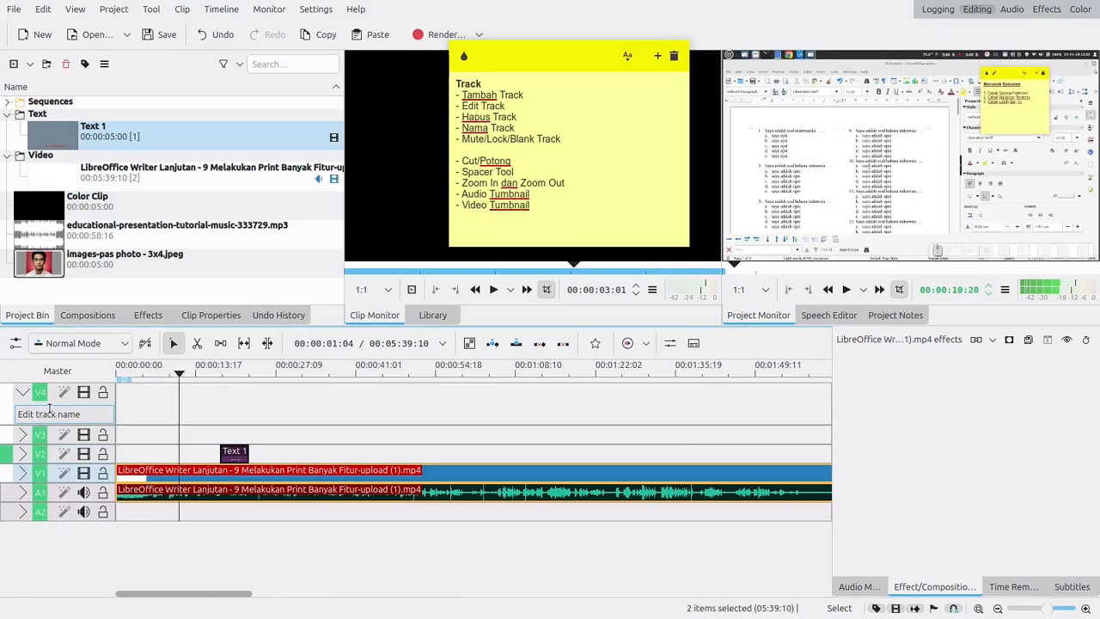
pyautogui.click(50, 409)
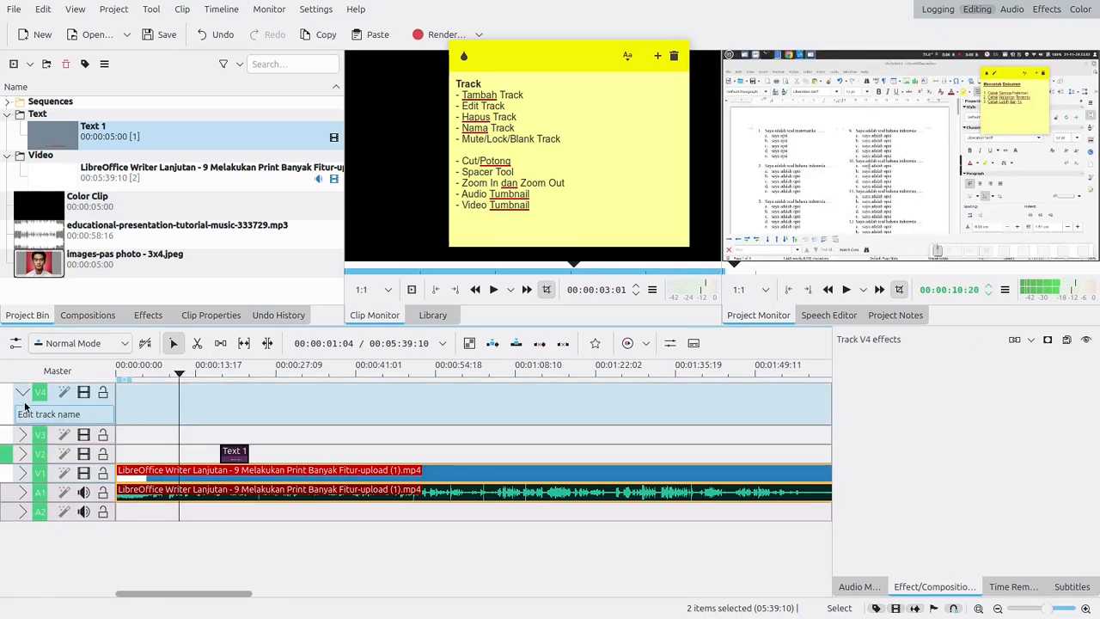
pyautogui.click(22, 392)
# - Expand the V1 and A1 tracks to show V1's name and the audio waveform, with the playhead at the timeline start
pyautogui.click(23, 448)
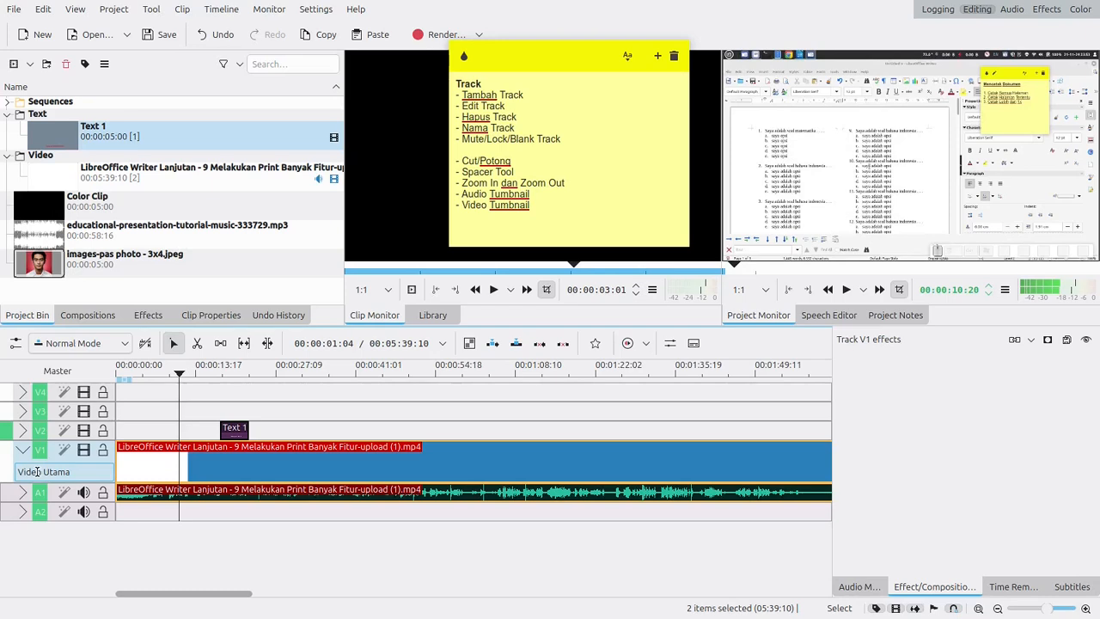
pyautogui.click(24, 450)
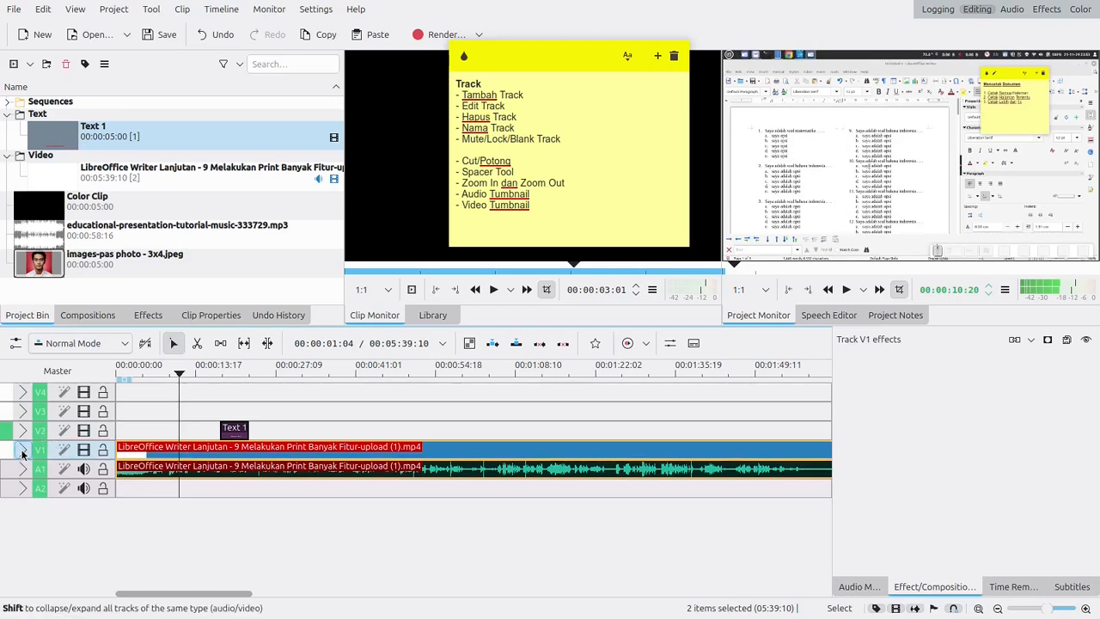
pyautogui.click(117, 371)
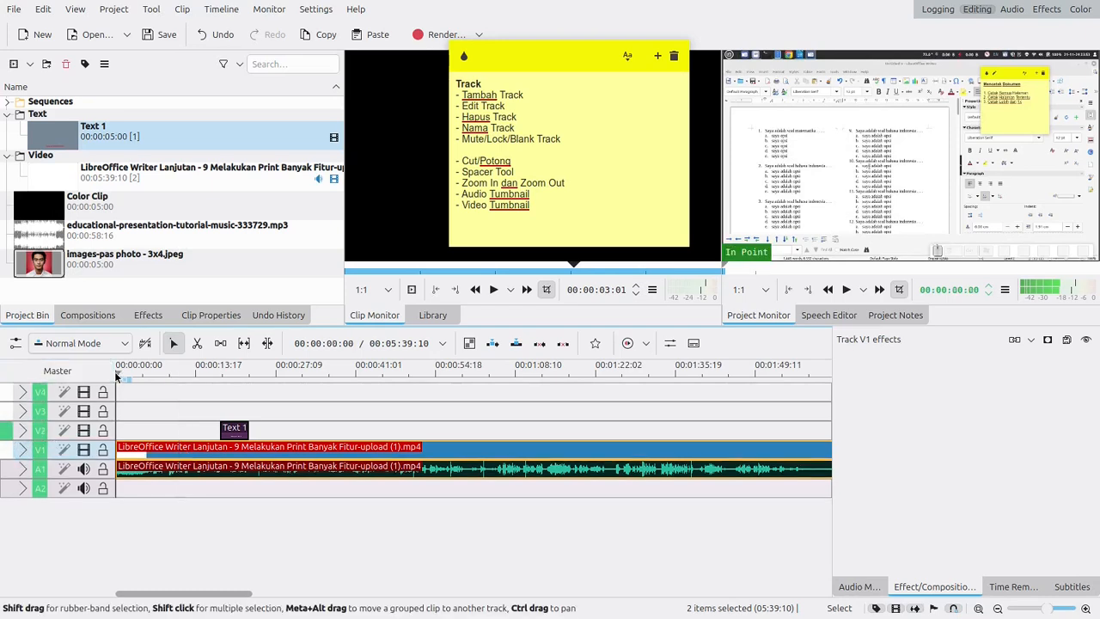
pyautogui.click(24, 451)
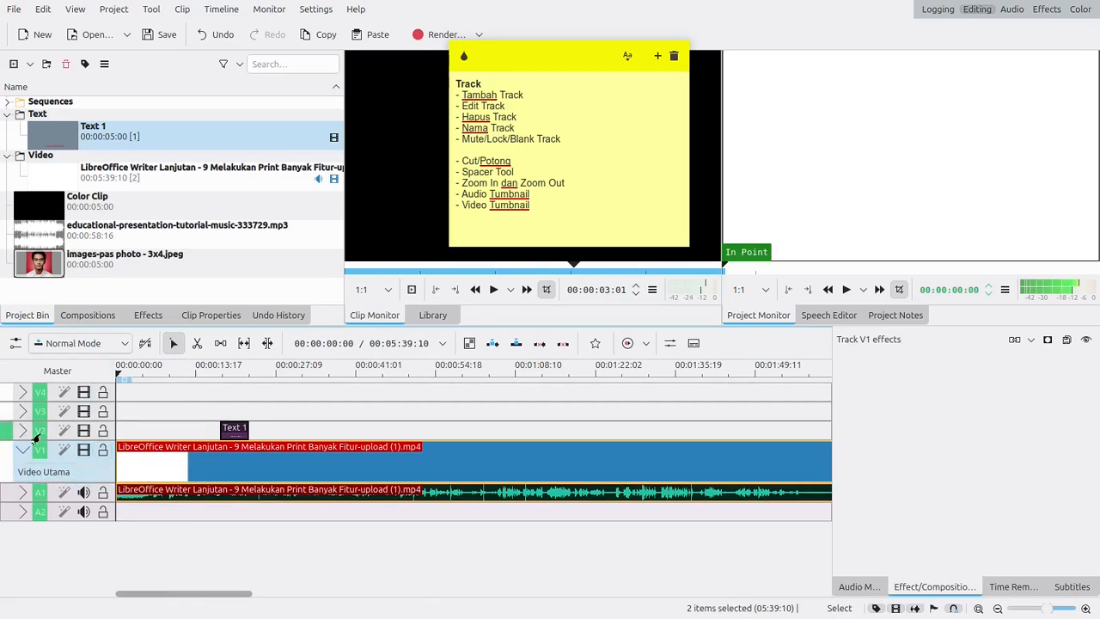
pyautogui.click(24, 494)
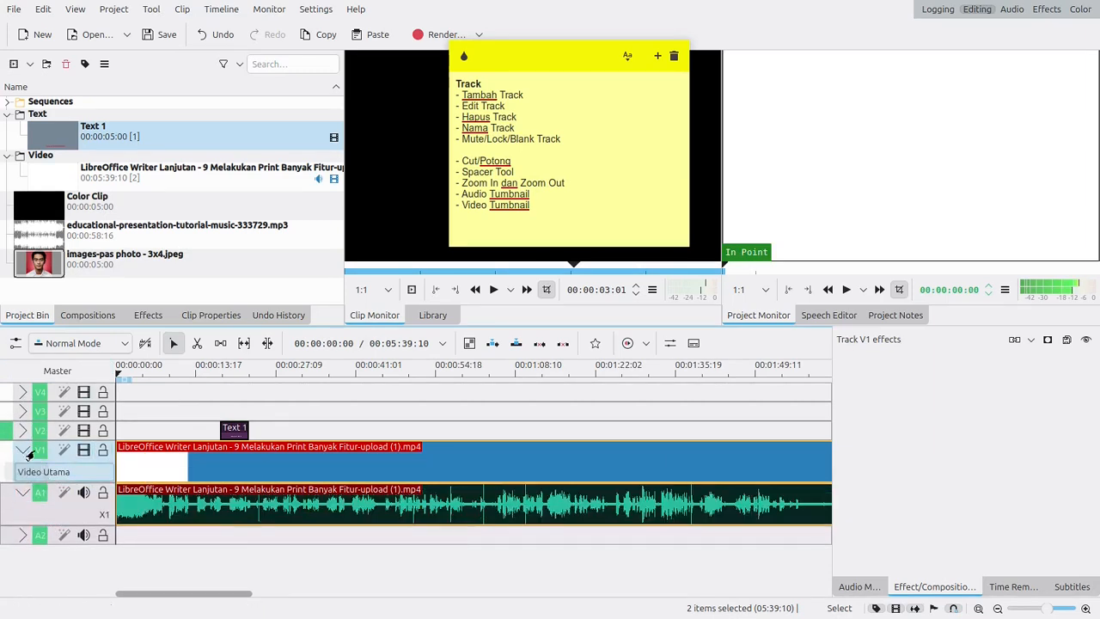
# - Expand the V2 track and name it "Text ke 1"
pyautogui.click(22, 430)
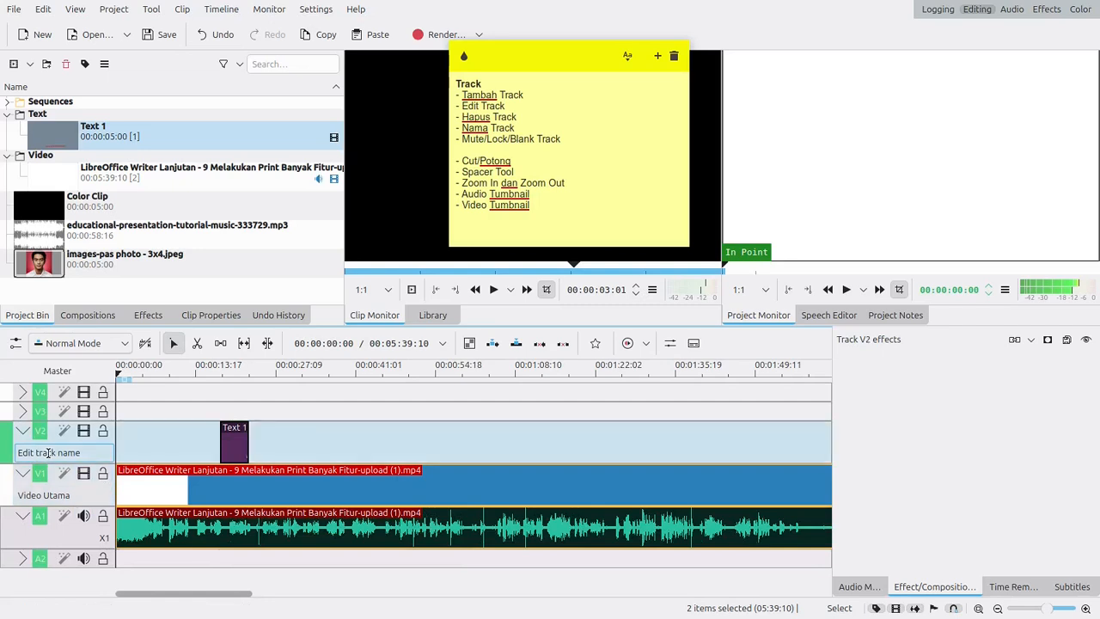
pyautogui.click(38, 450)
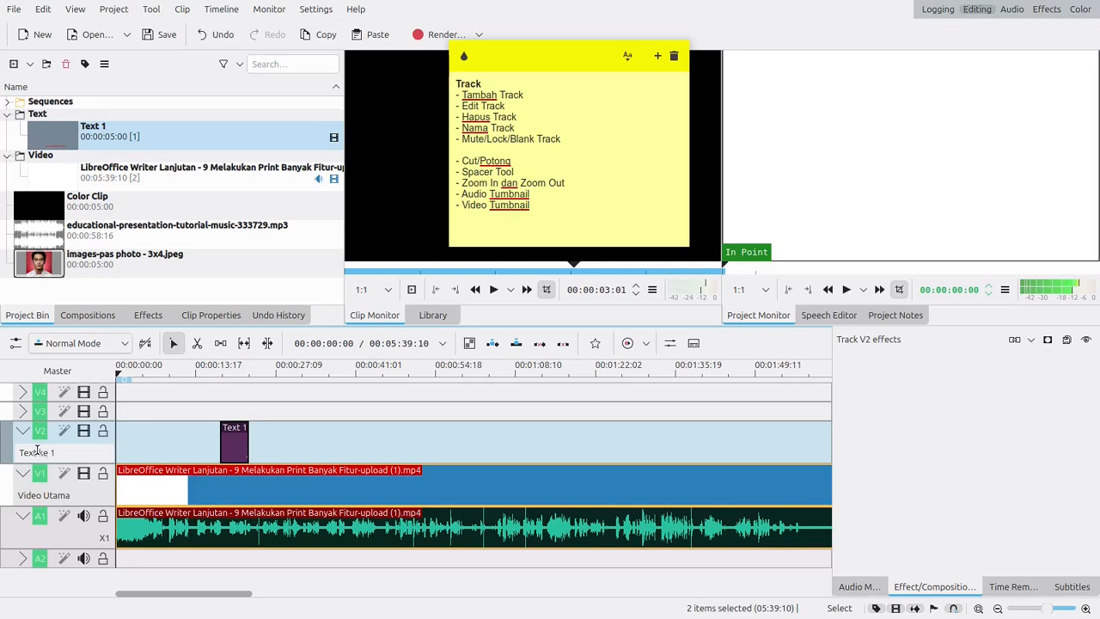
pyautogui.write('Text ke 1')
pyautogui.press('Return')
pyautogui.click(5, 445)
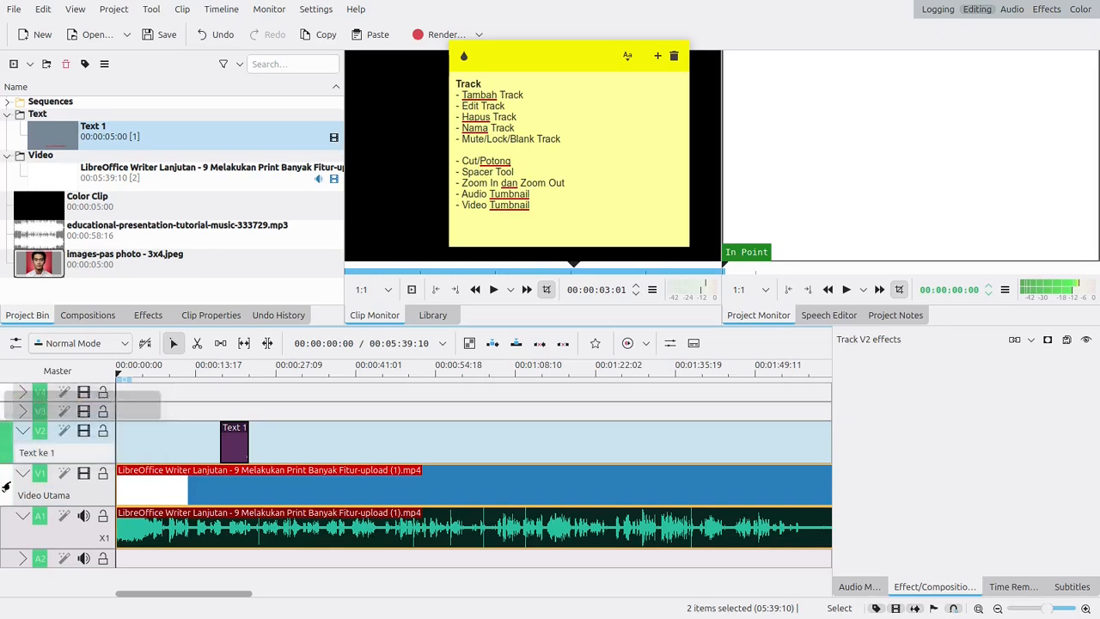
# - Deselect the clips, and open the V1 and V2 track names for editing to review how tracks are renamed
pyautogui.click(282, 441)
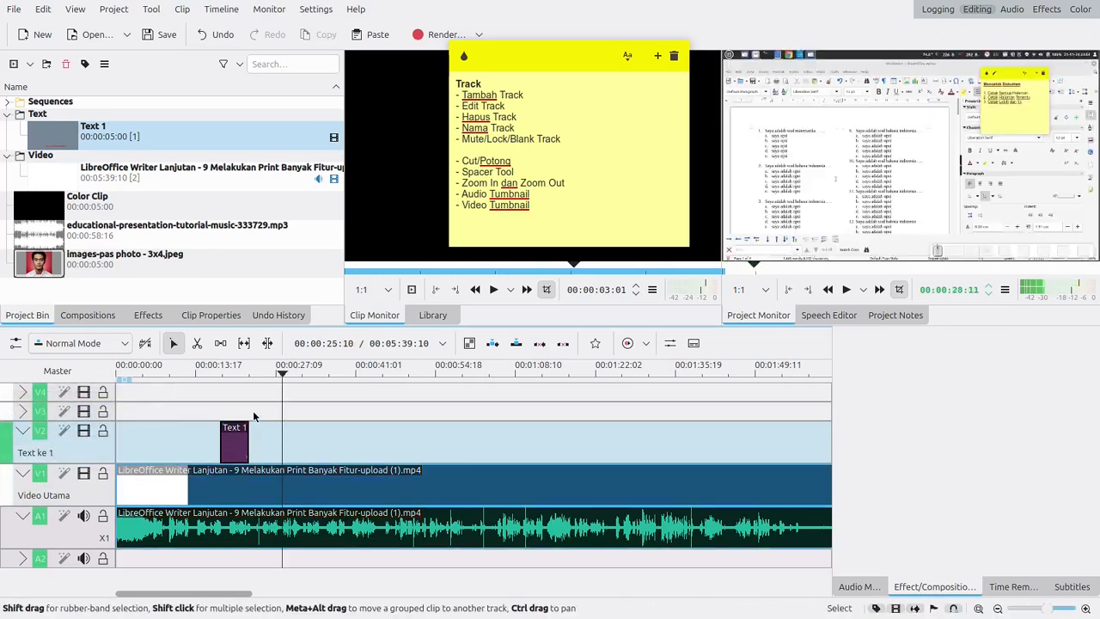
pyautogui.doubleClick(39, 496)
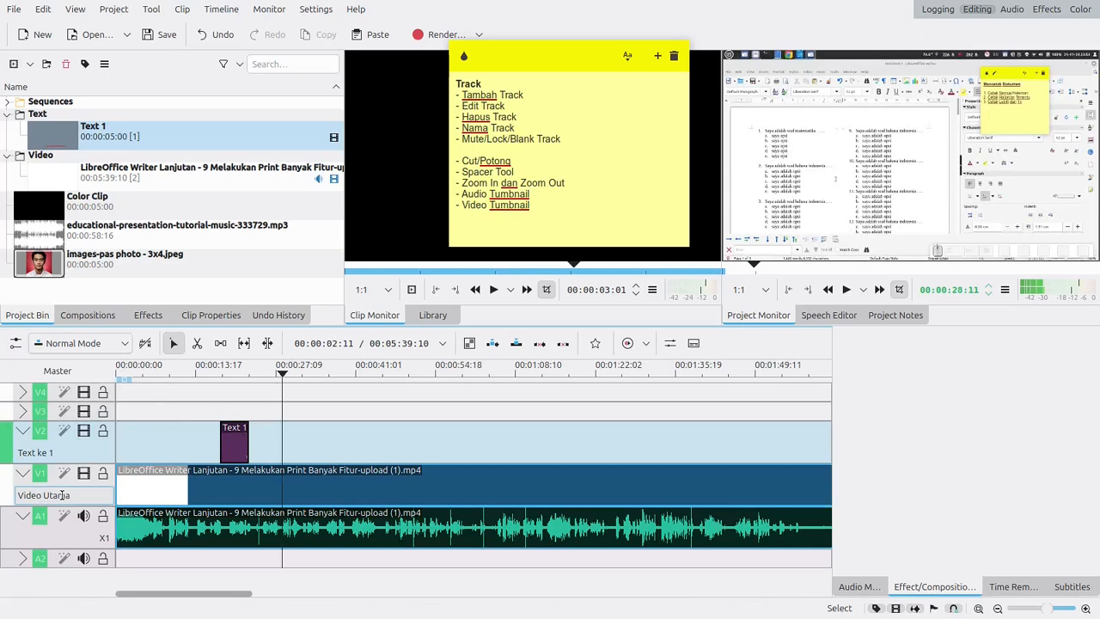
pyautogui.doubleClick(45, 452)
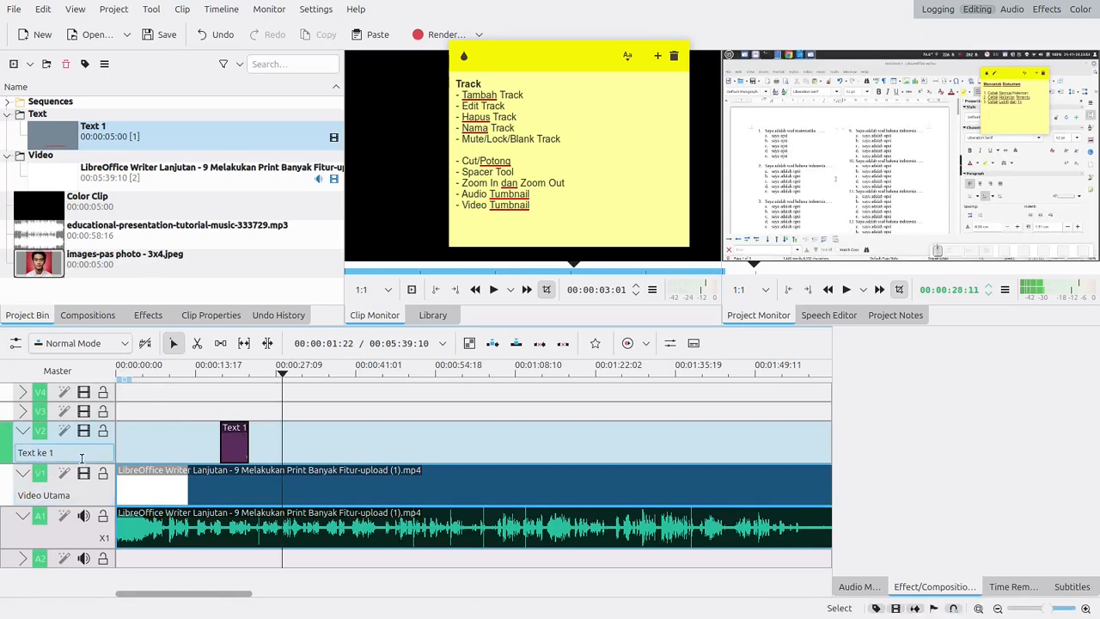
pyautogui.press('Return')
# - Delete the V3 and V4 tracks, leaving V2 out of the deletion and moving the note off the dialog
pyautogui.rightClick(2, 389)
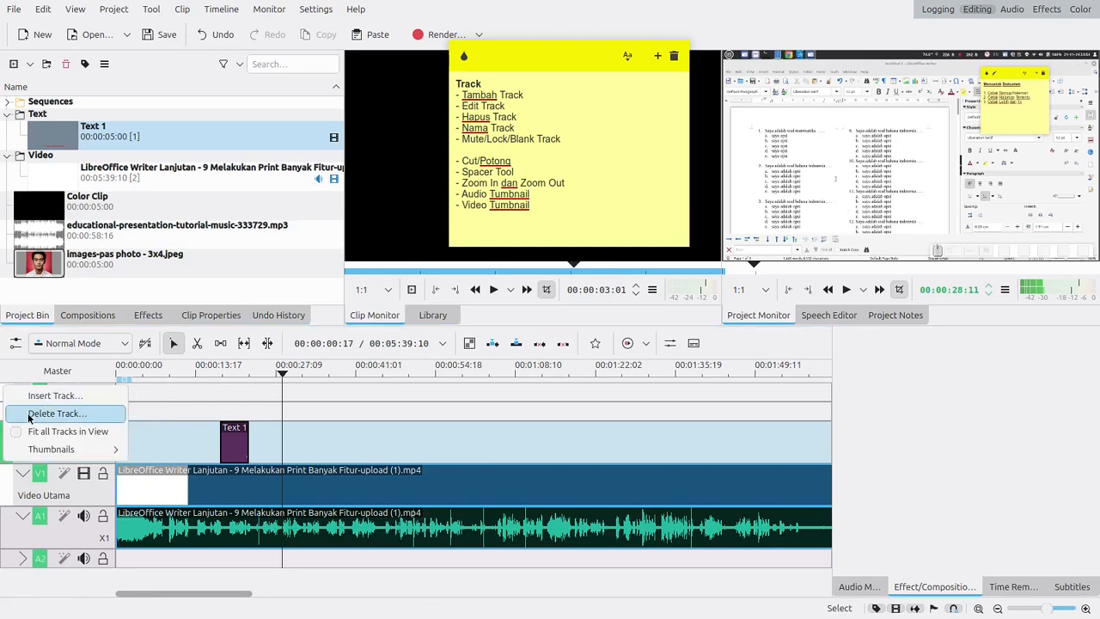
pyautogui.click(28, 415)
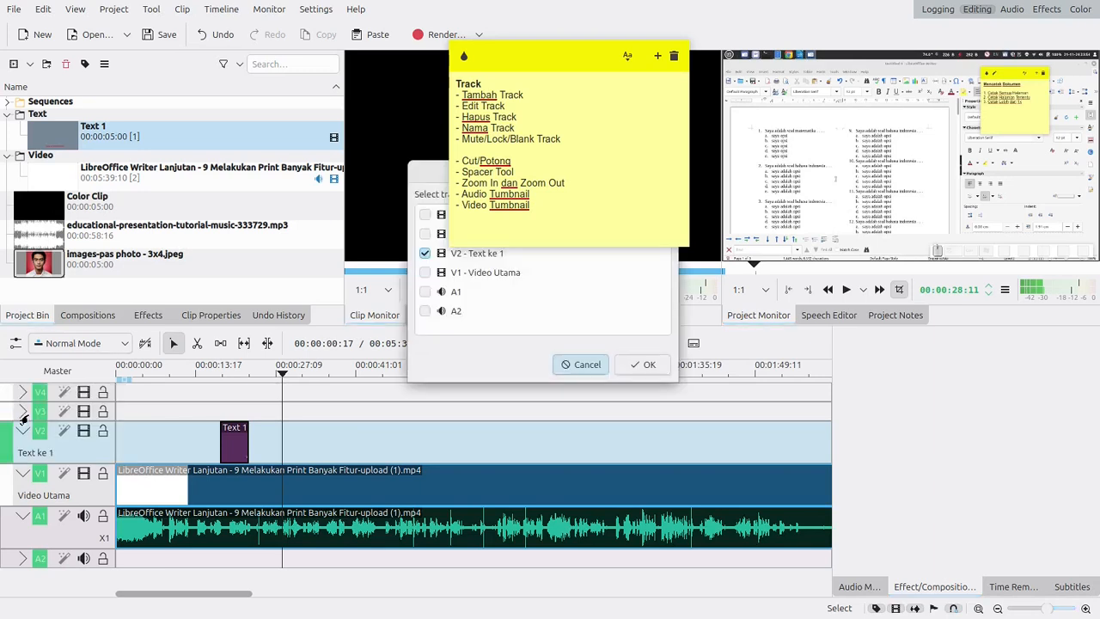
pyautogui.moveTo(608, 78); pyautogui.dragTo(834, 127)
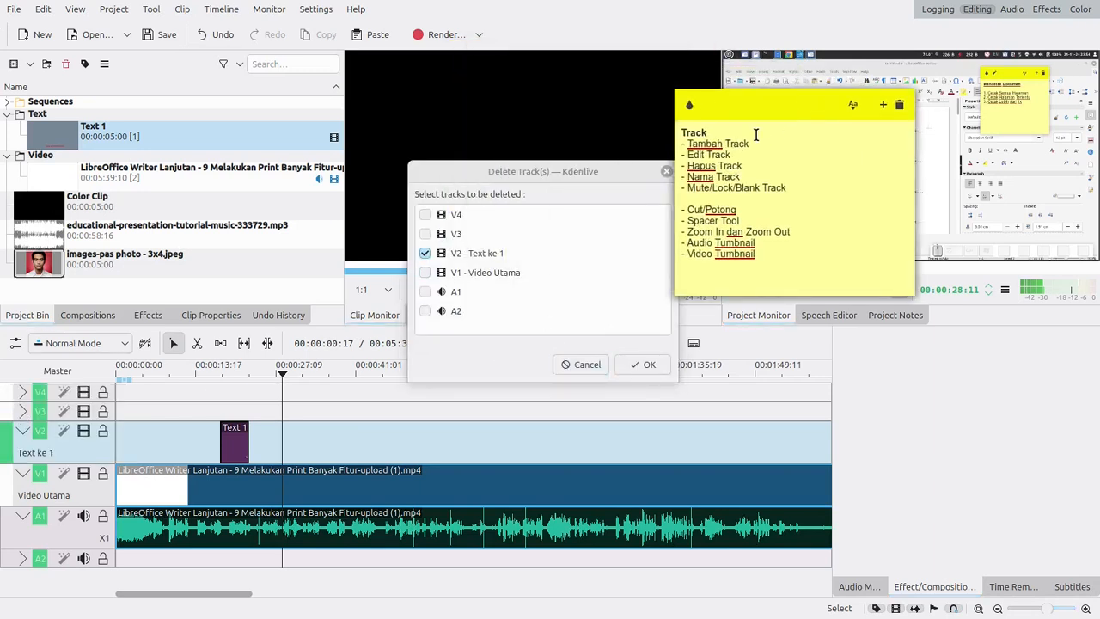
pyautogui.click(426, 253)
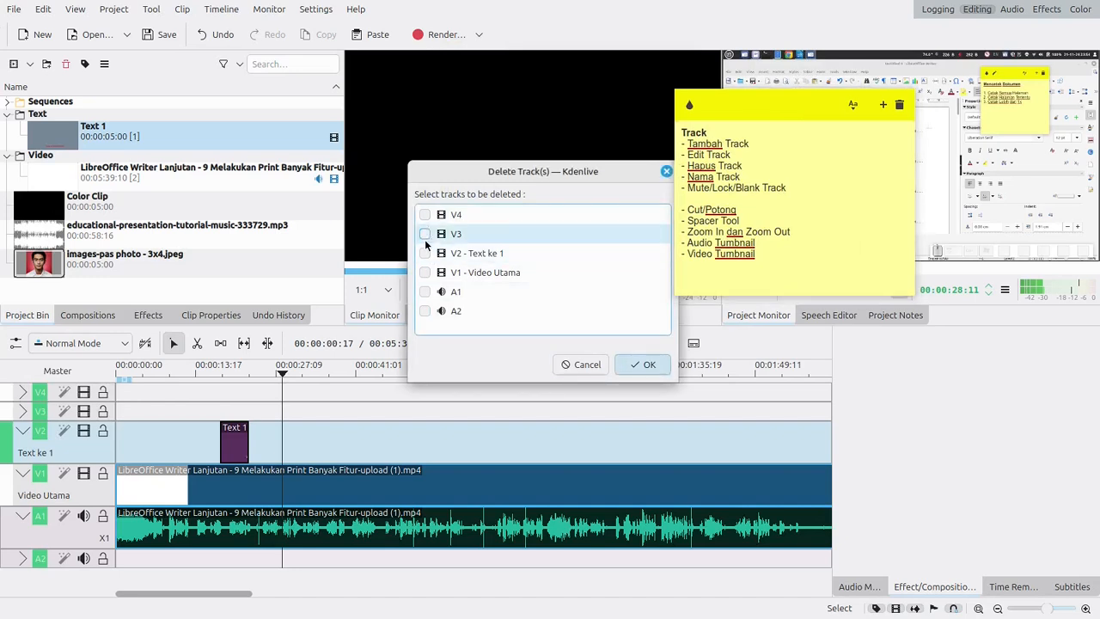
pyautogui.click(425, 235)
pyautogui.click(426, 215)
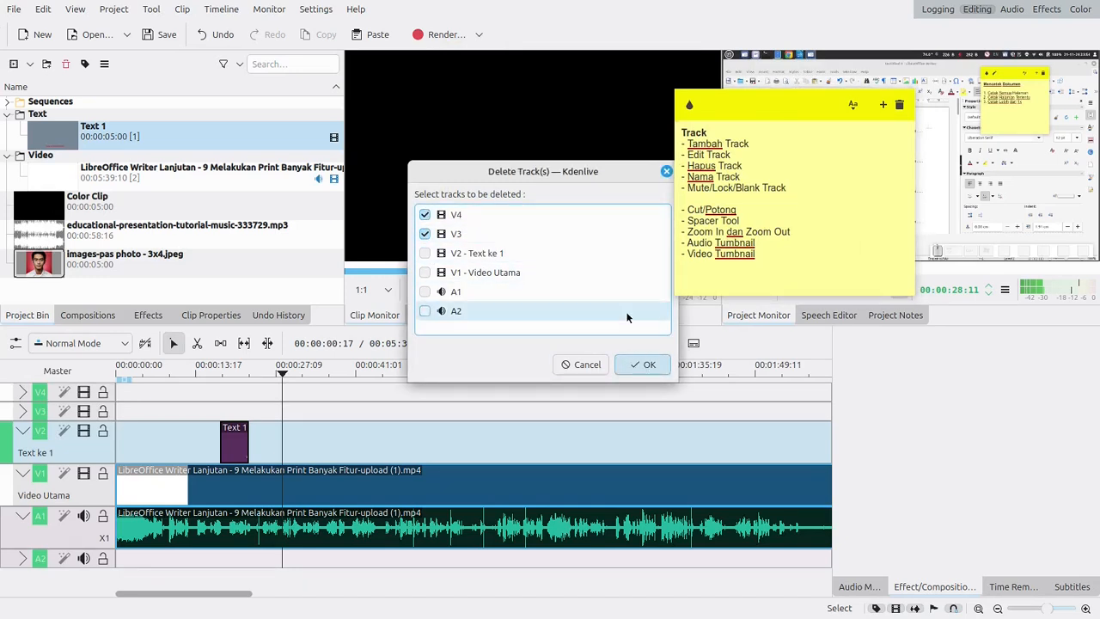
pyautogui.click(643, 364)
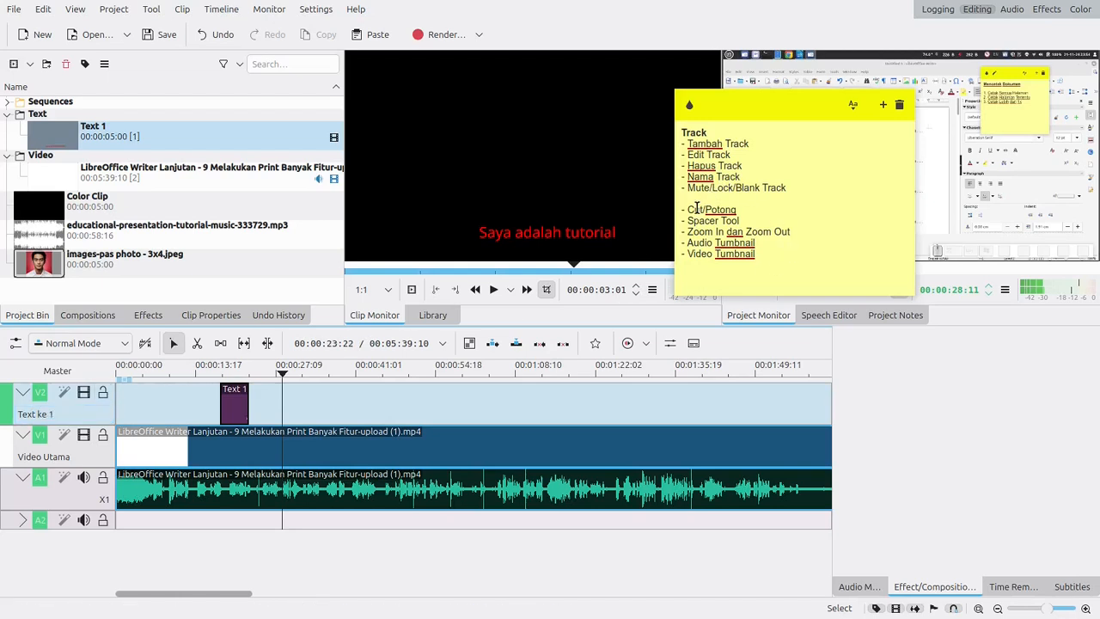
# - Return the playhead to the timeline start and move the sticky note back over the Clip Monitor
pyautogui.moveTo(284, 376); pyautogui.dragTo(116, 375)
pyautogui.moveTo(790, 123); pyautogui.dragTo(477, 104)
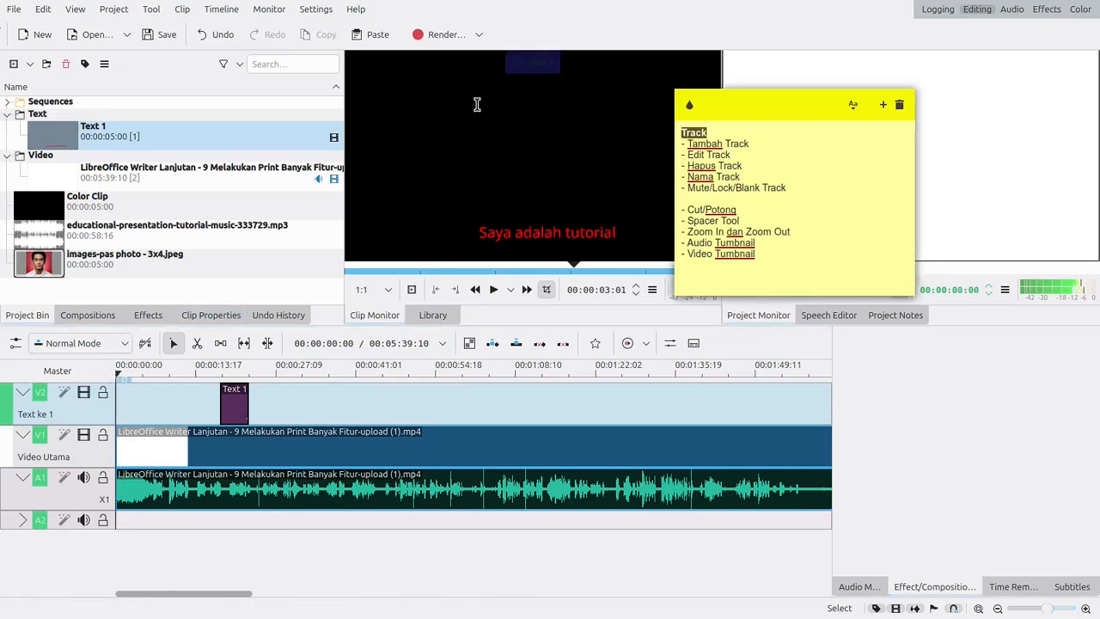
pyautogui.moveTo(811, 105); pyautogui.dragTo(556, 49)
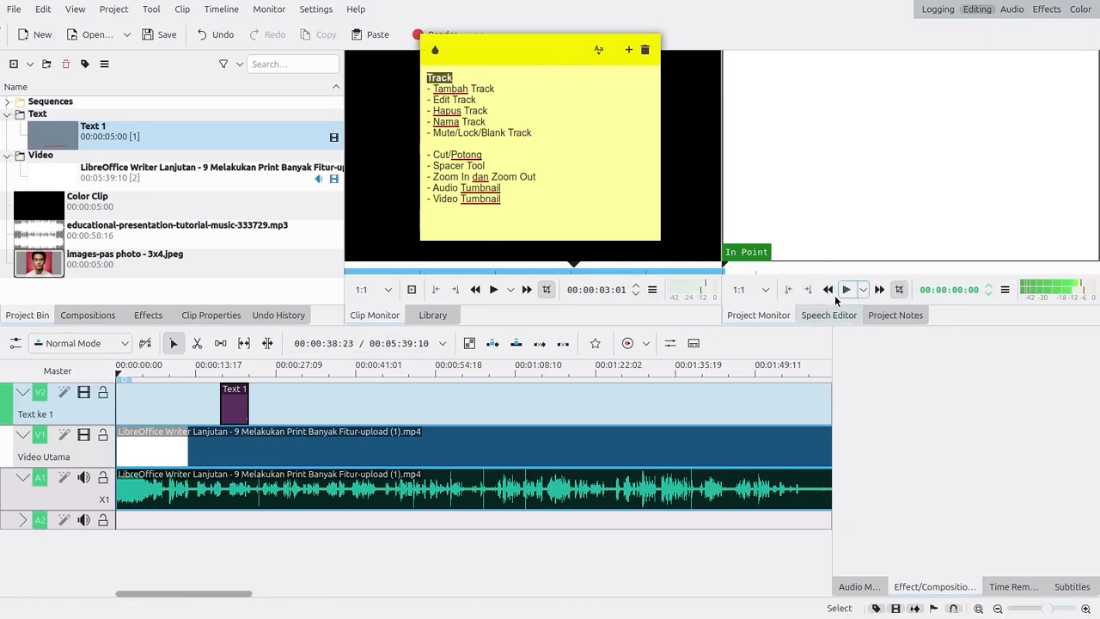
# - Play the project from the start, scrub past the Text 1 title, and play on from there to check picture and sound
pyautogui.click(845, 290)
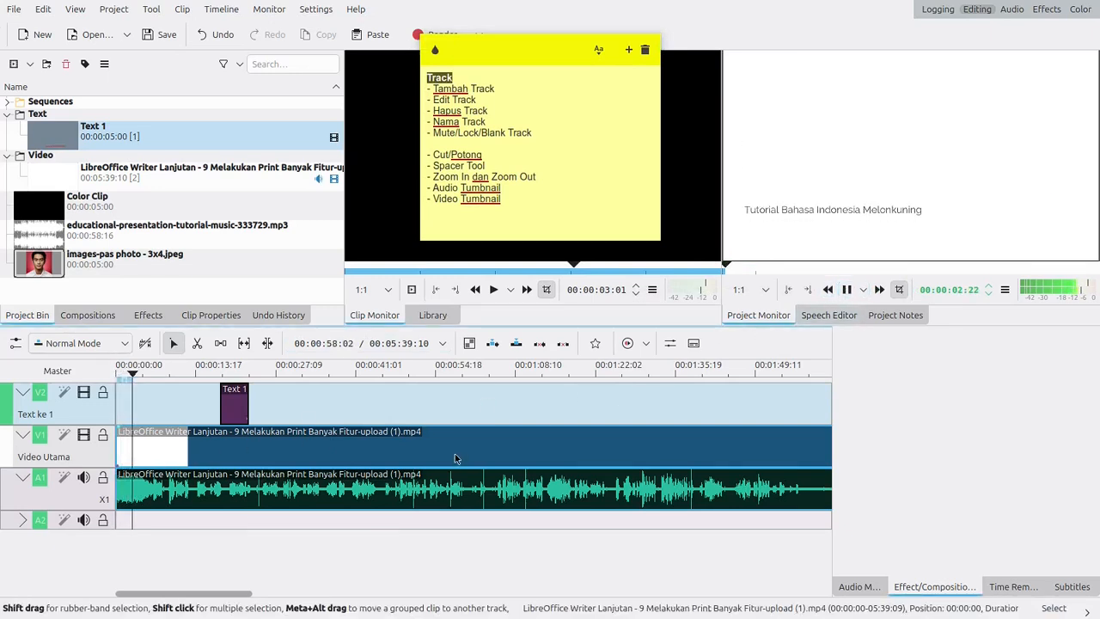
pyautogui.click(229, 378)
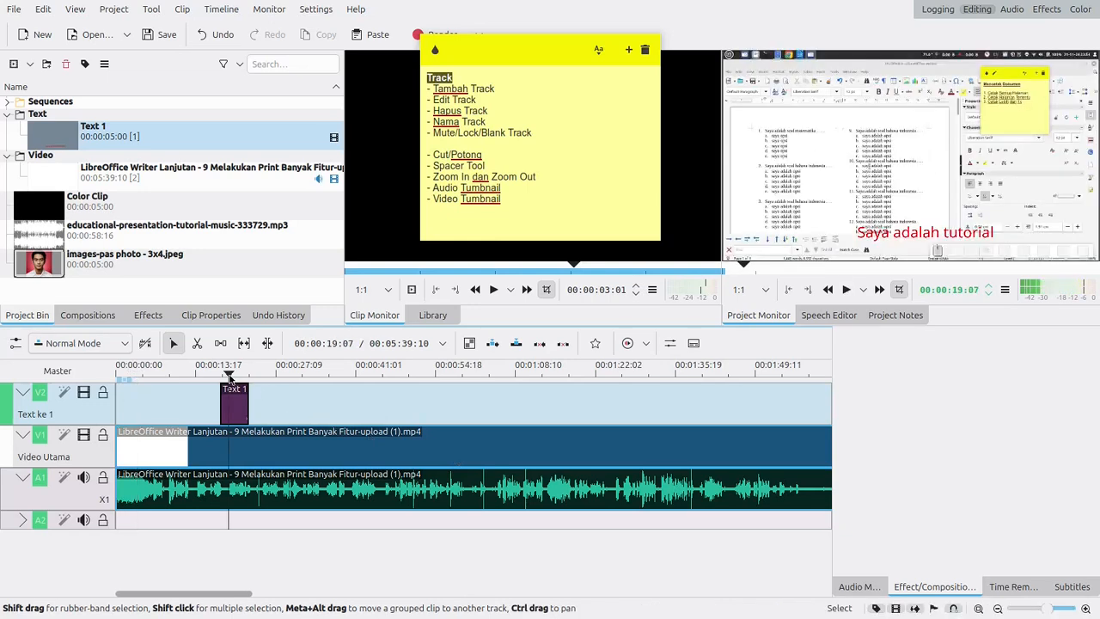
pyautogui.moveTo(229, 378); pyautogui.dragTo(251, 378)
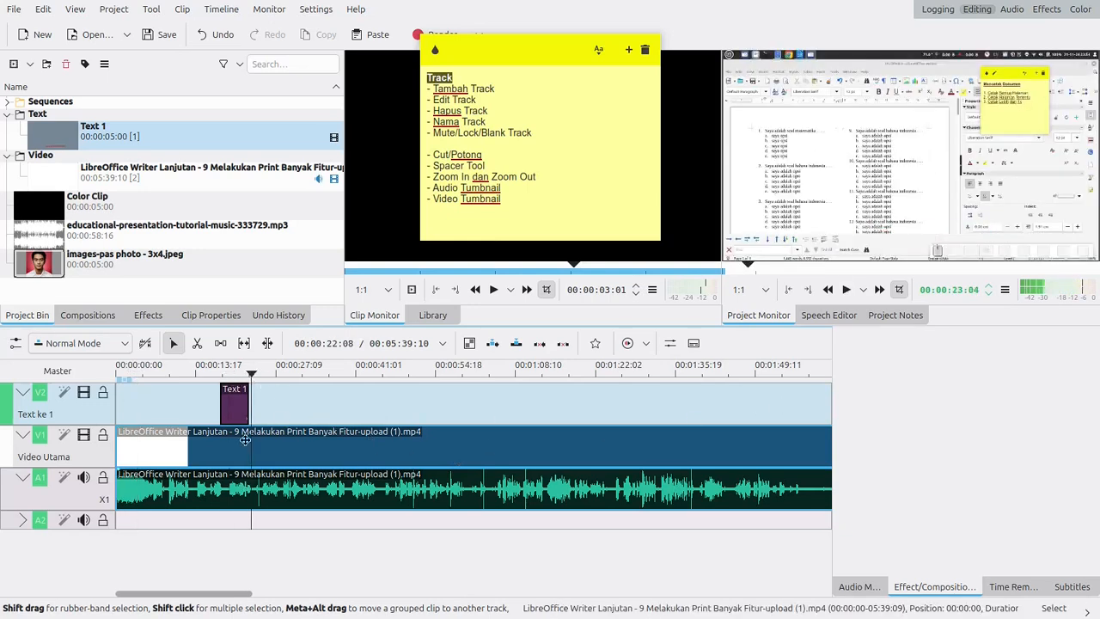
pyautogui.click(846, 290)
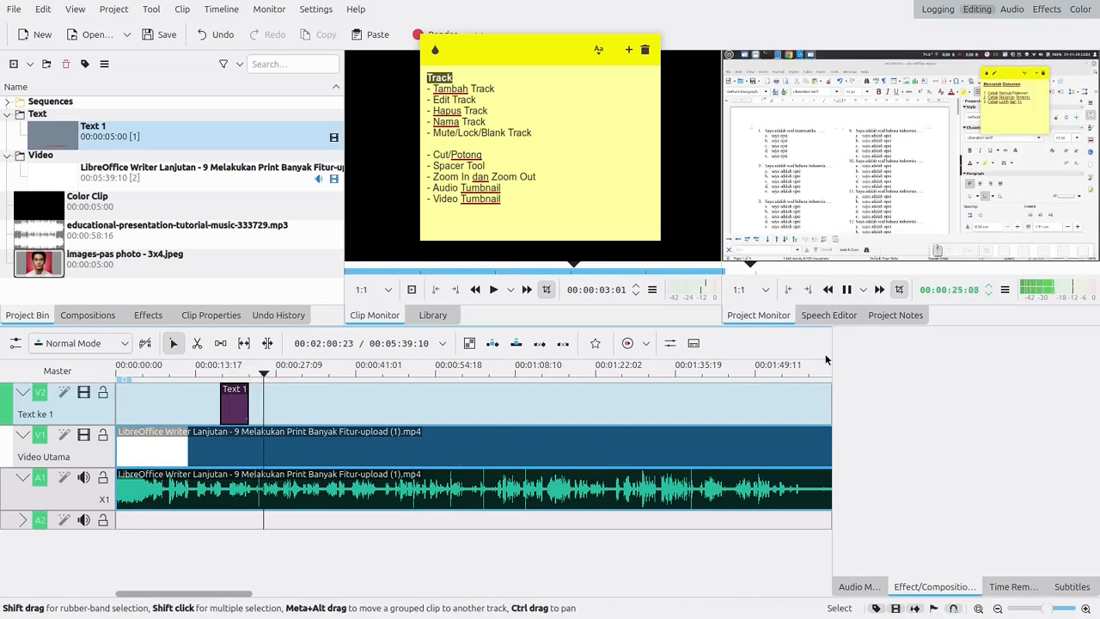
pyautogui.click(846, 289)
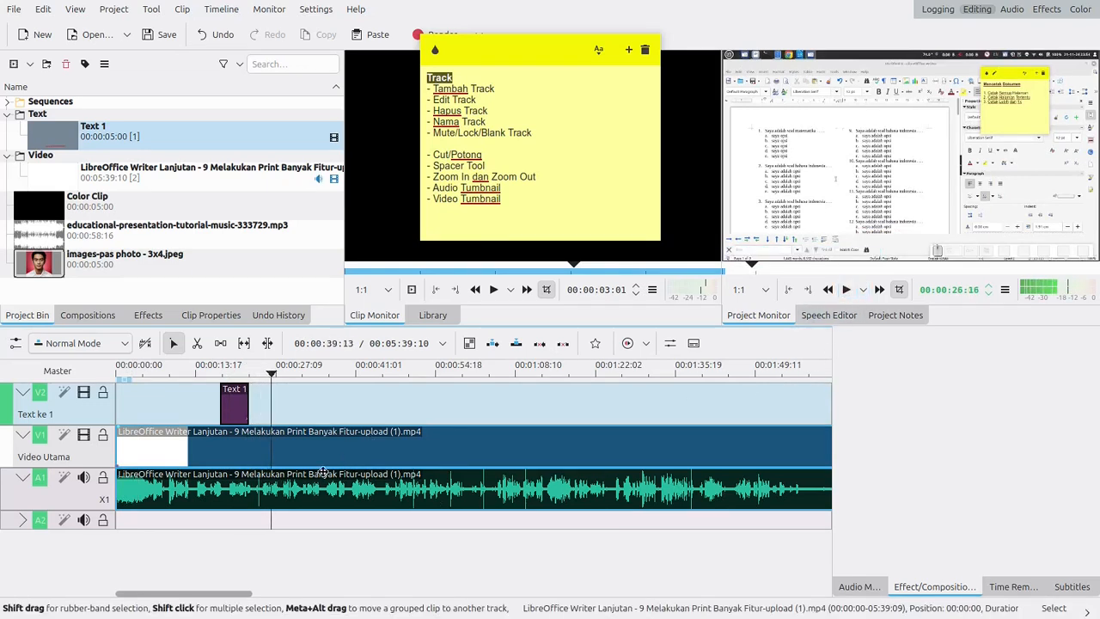
# - Mute the A1 track, play the project with its audio off, and unmute the track
pyautogui.click(84, 479)
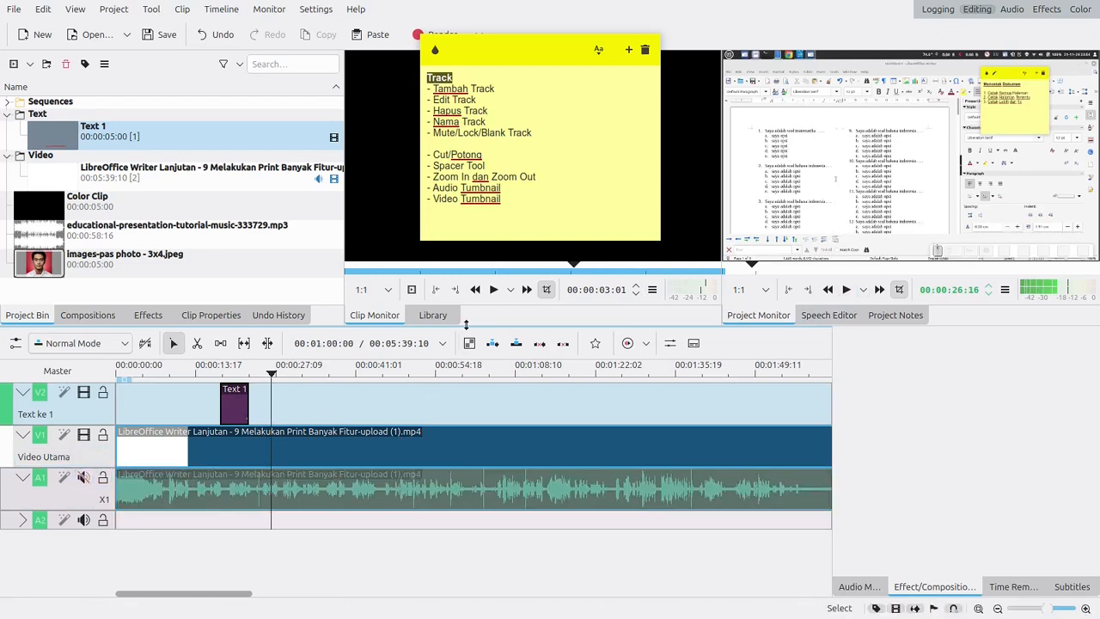
pyautogui.click(496, 293)
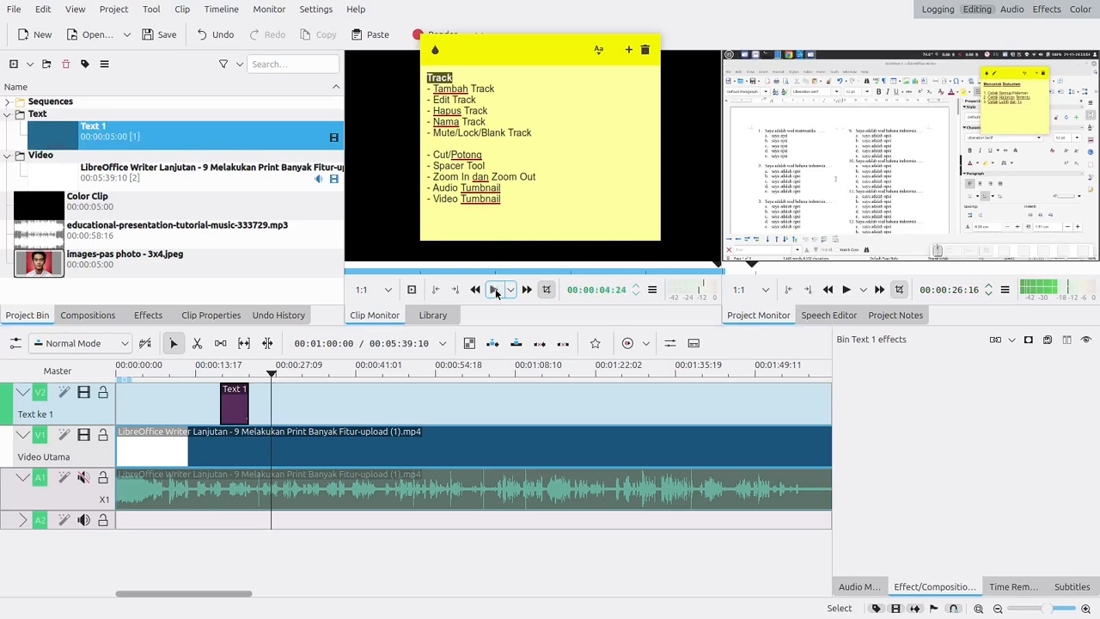
pyautogui.click(846, 290)
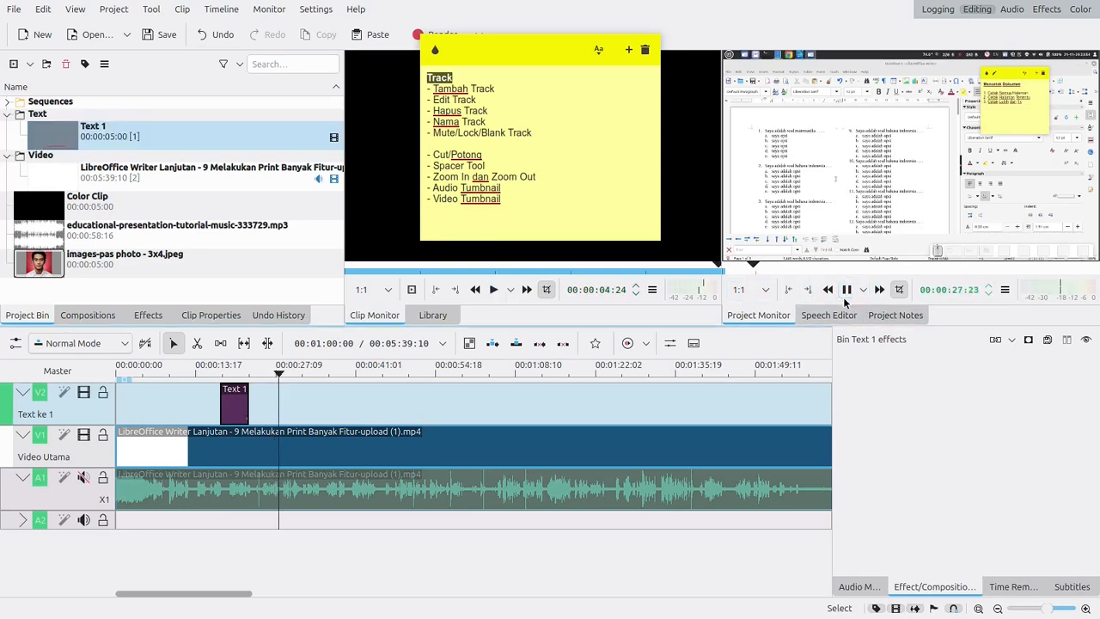
pyautogui.click(846, 291)
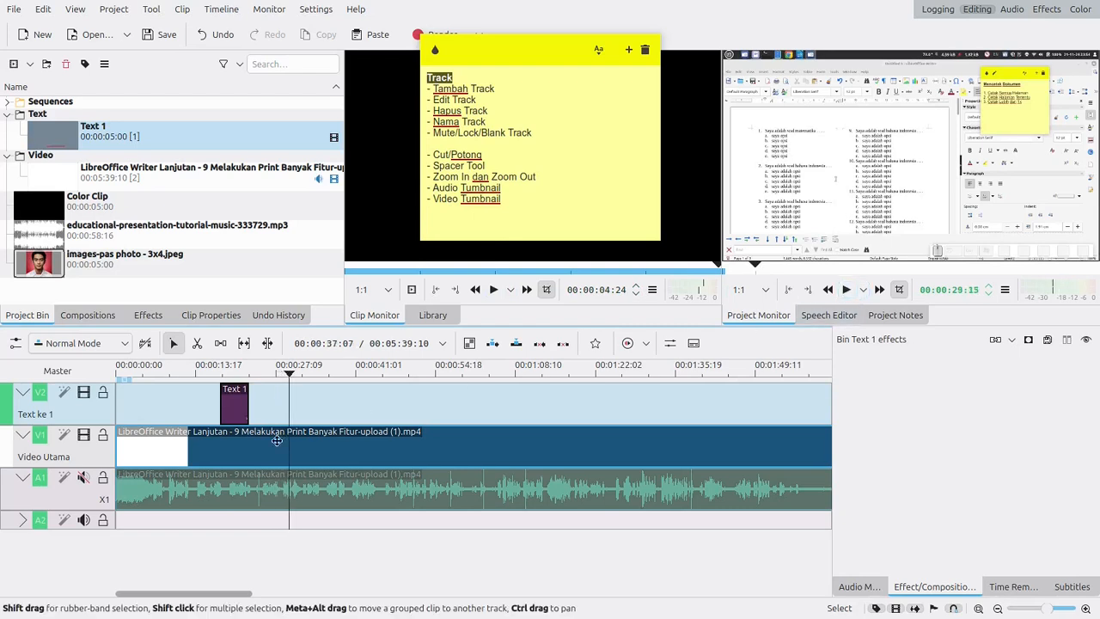
pyautogui.click(83, 481)
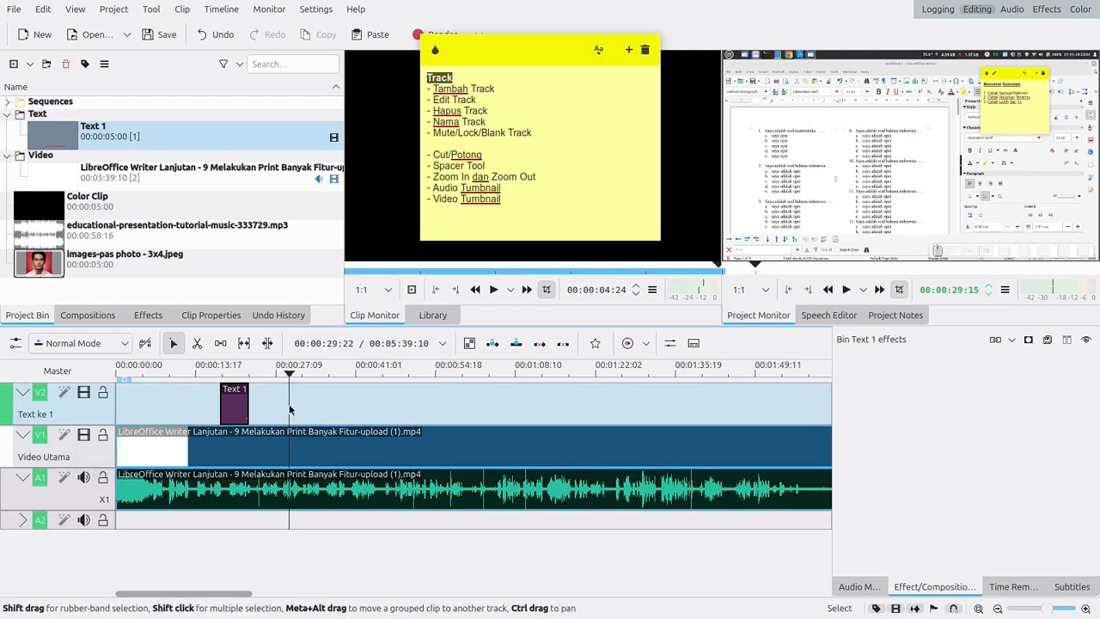
# - Try moving the LibreOffice video clip and its audio to the start of the Text 1 title, and move them back to the timeline start
pyautogui.click(165, 477)
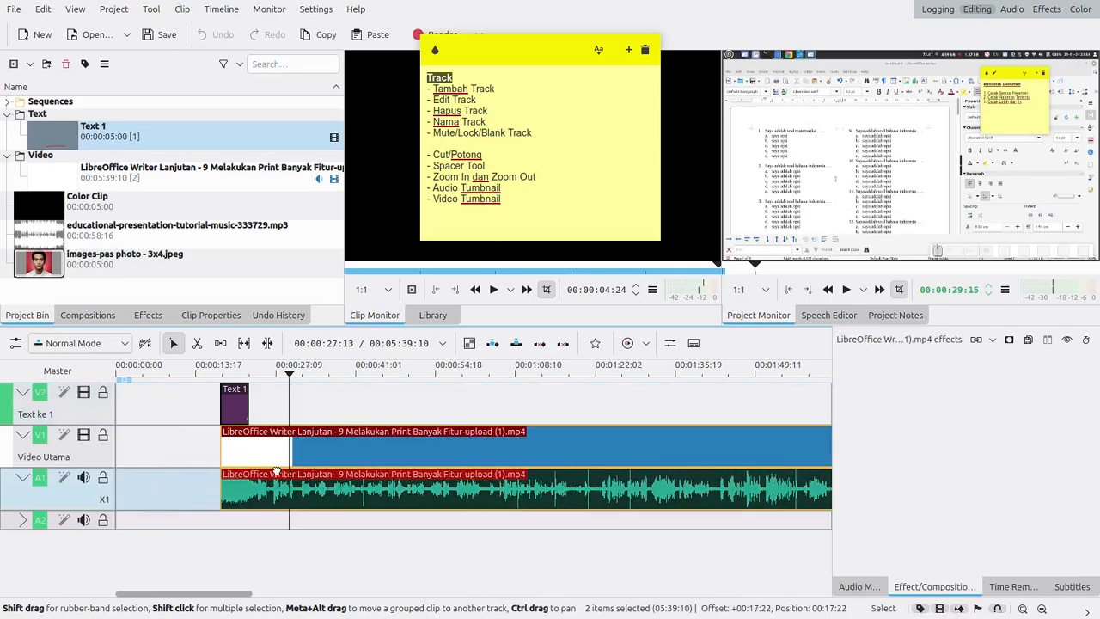
pyautogui.moveTo(249, 481); pyautogui.dragTo(192, 478)
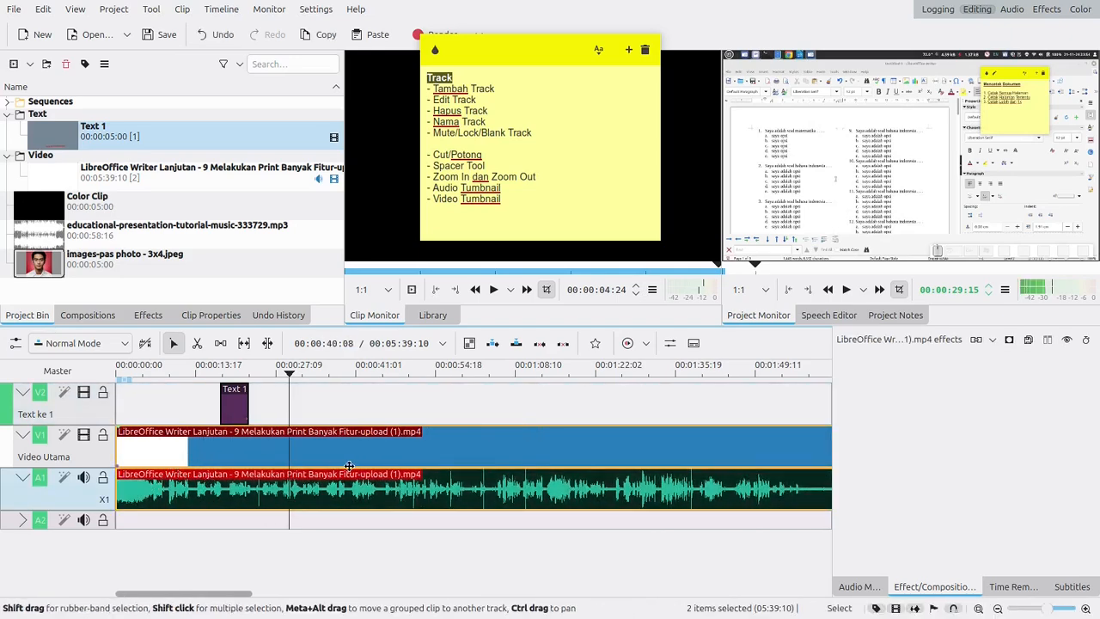
# - Move the Text 1 title slightly earlier to about 00:00:17, lock its V2 track, and try moving the LibreOffice clip on V1
pyautogui.moveTo(235, 419); pyautogui.dragTo(231, 411)
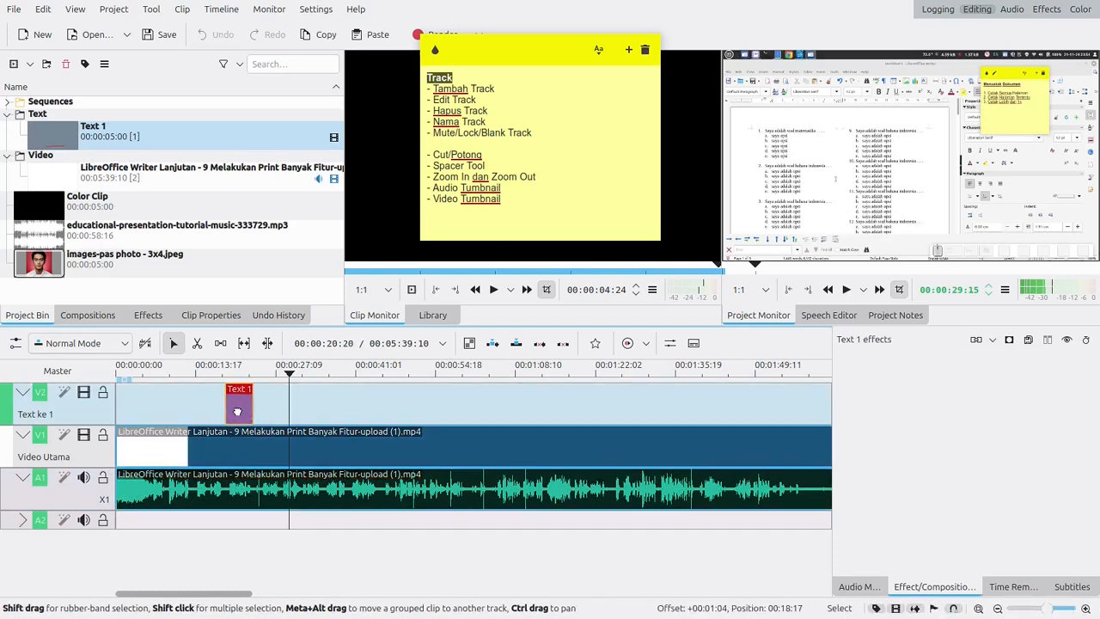
pyautogui.click(102, 392)
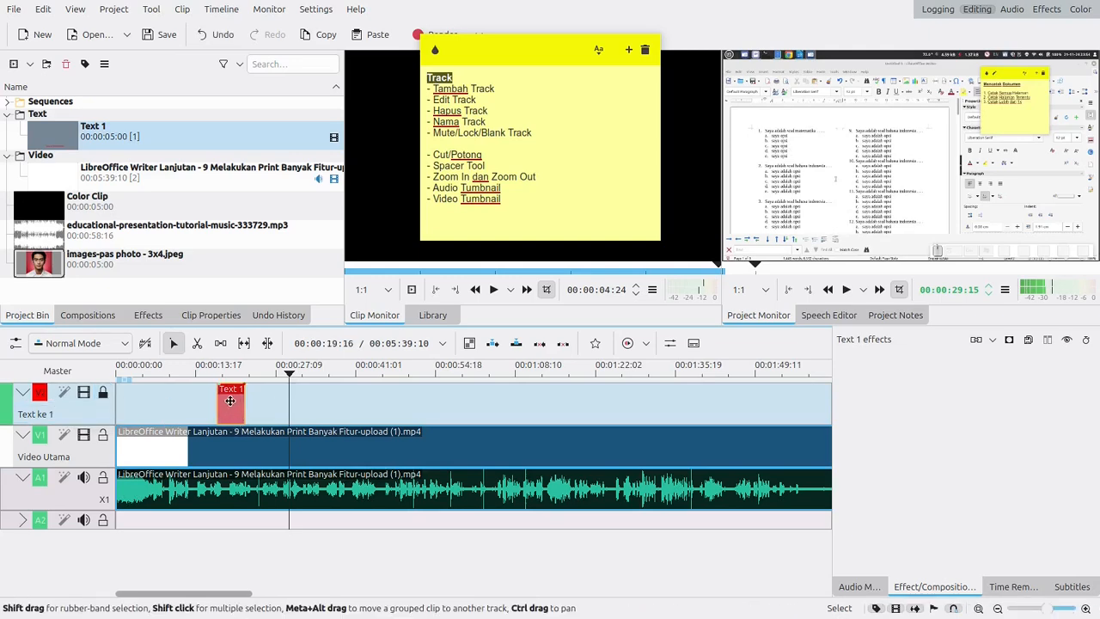
pyautogui.click(194, 454)
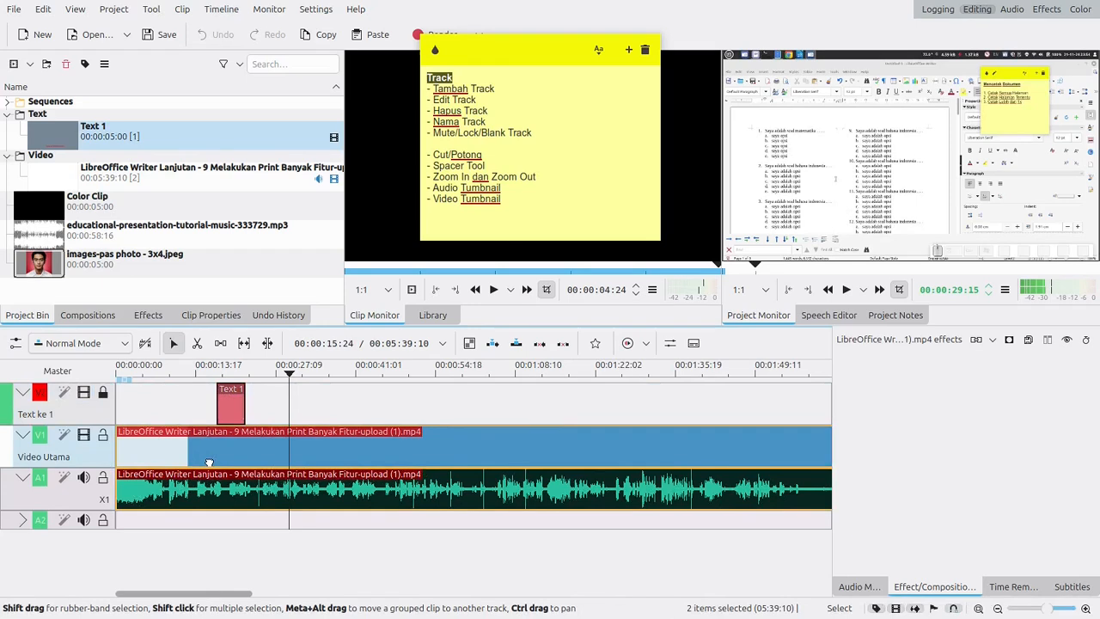
pyautogui.moveTo(194, 454)
pyautogui.mouseDown()
pyautogui.moveTo(238, 453)
pyautogui.moveTo(179, 455)
pyautogui.mouseUp()
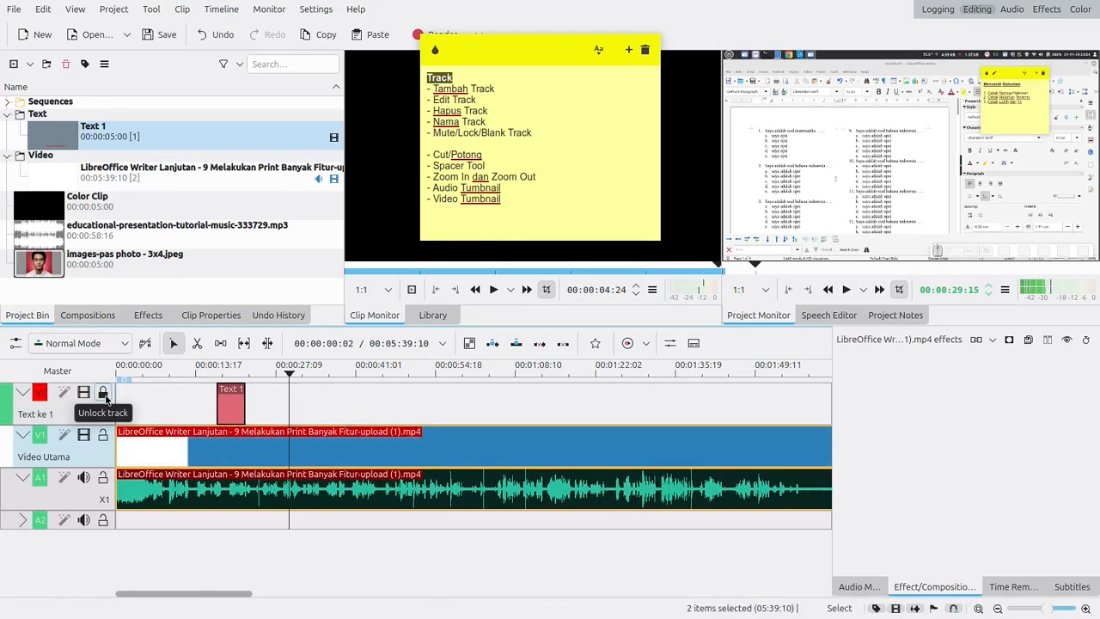
# - Unlock the V2 track and move the Text 1 title slightly earlier again
pyautogui.click(104, 392)
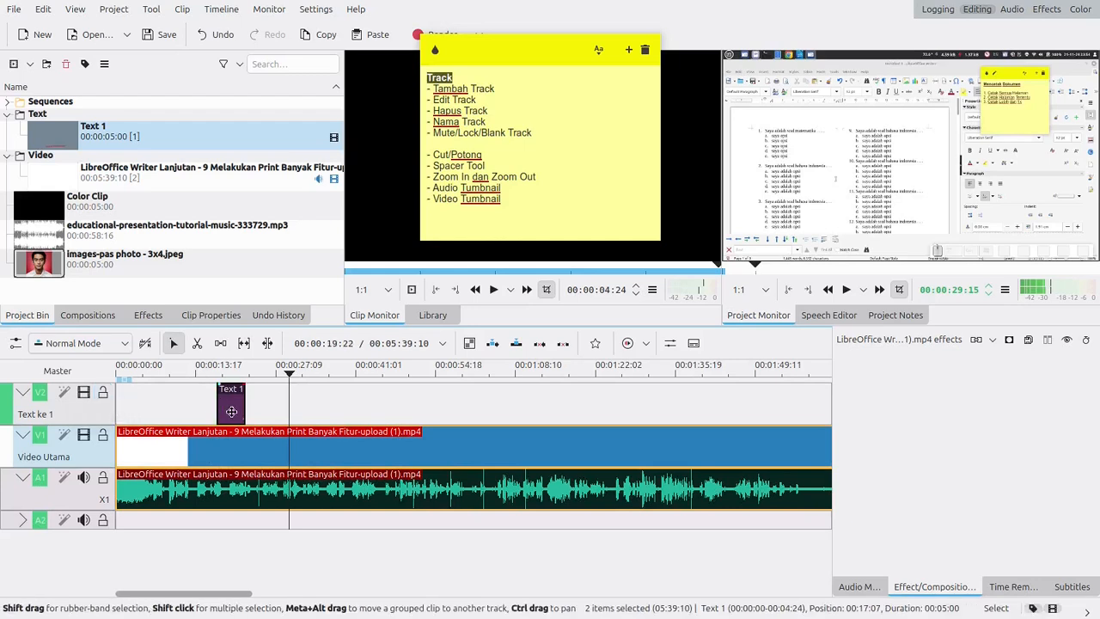
pyautogui.moveTo(229, 404)
pyautogui.mouseDown()
pyautogui.moveTo(206, 410)
pyautogui.moveTo(230, 410)
pyautogui.moveTo(220, 410)
pyautogui.mouseUp()
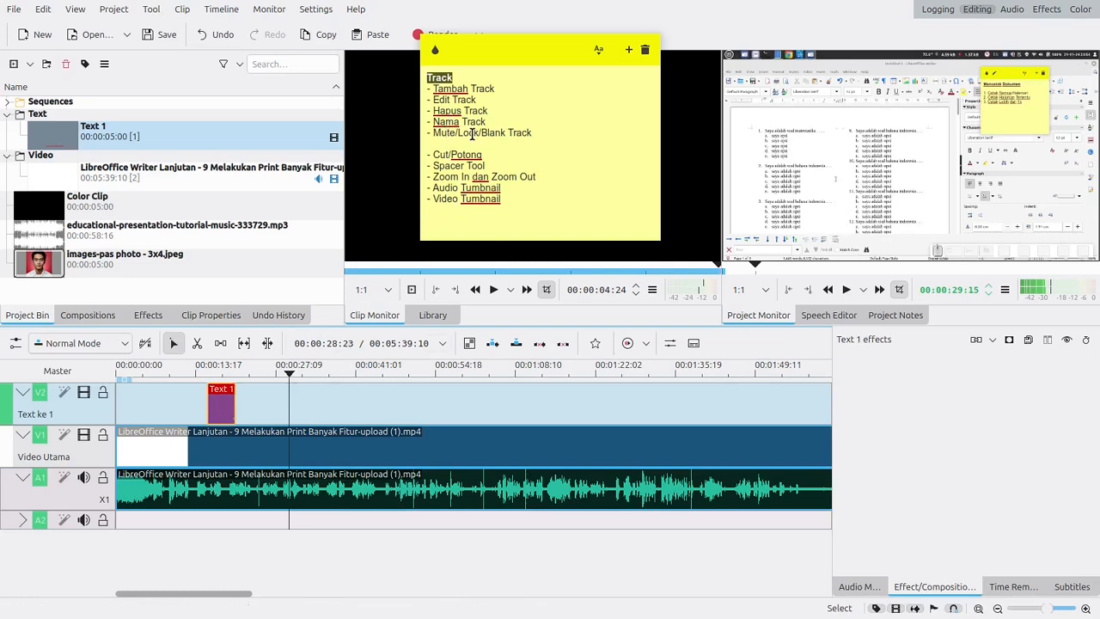
# - Highlight "Blank Track" in the sticky note, hide the V1 track to preview the Text 1 title alone, and show the track again
pyautogui.moveTo(481, 133); pyautogui.dragTo(537, 133)
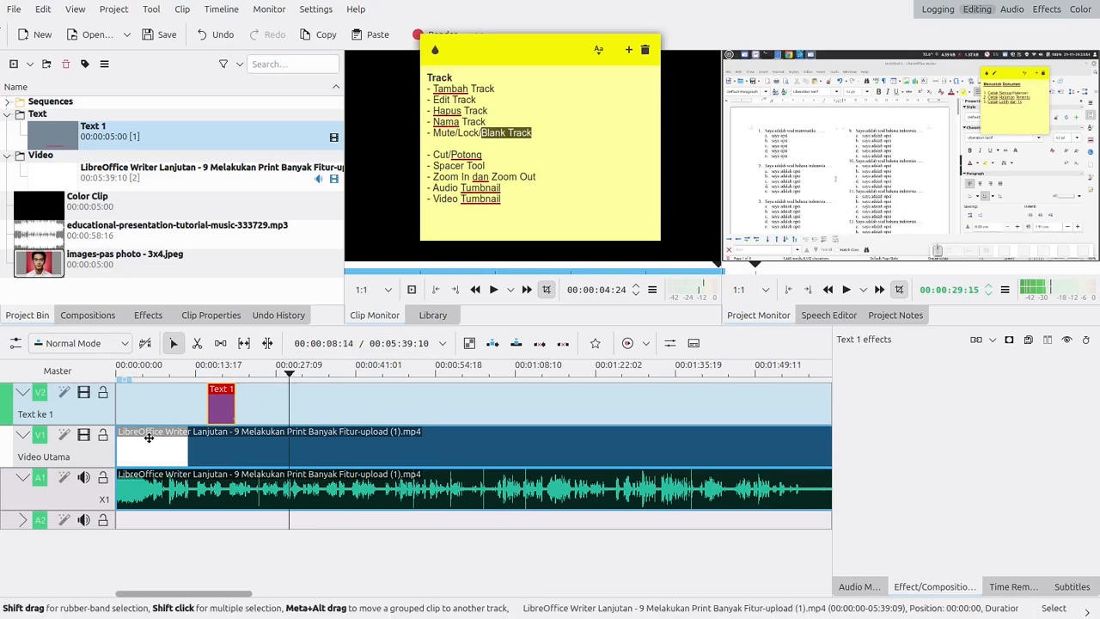
pyautogui.click(89, 435)
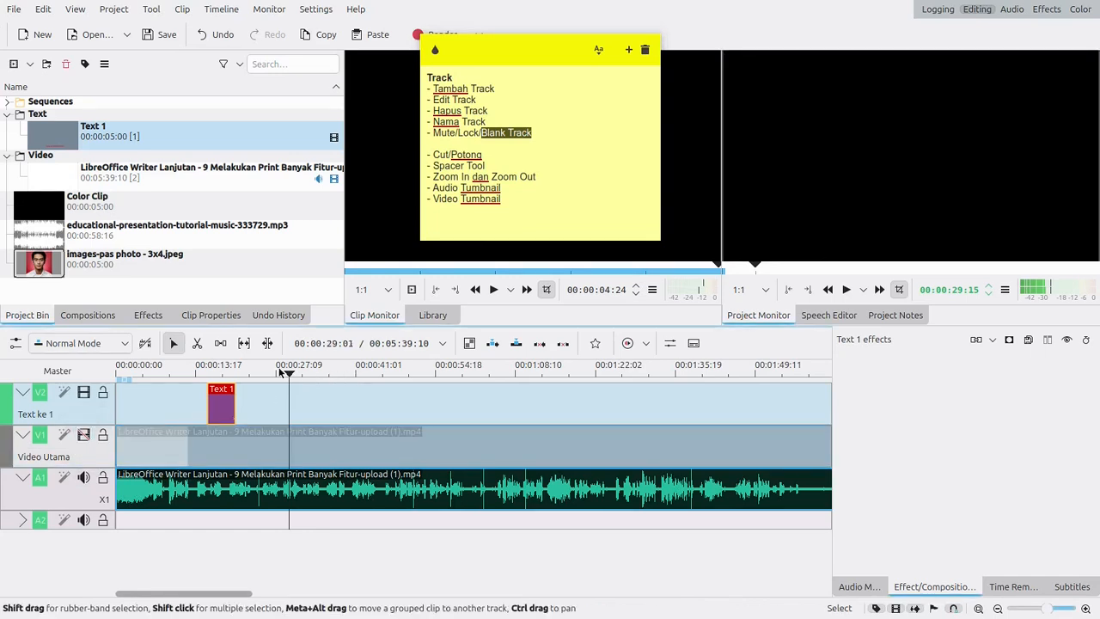
pyautogui.moveTo(282, 372); pyautogui.dragTo(227, 372)
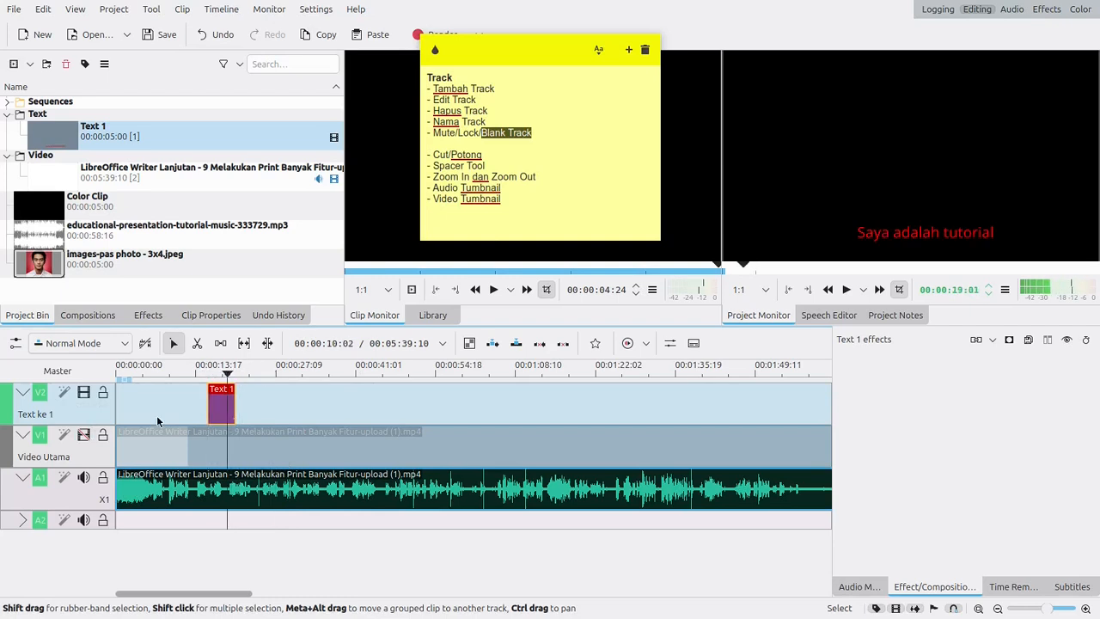
pyautogui.click(84, 436)
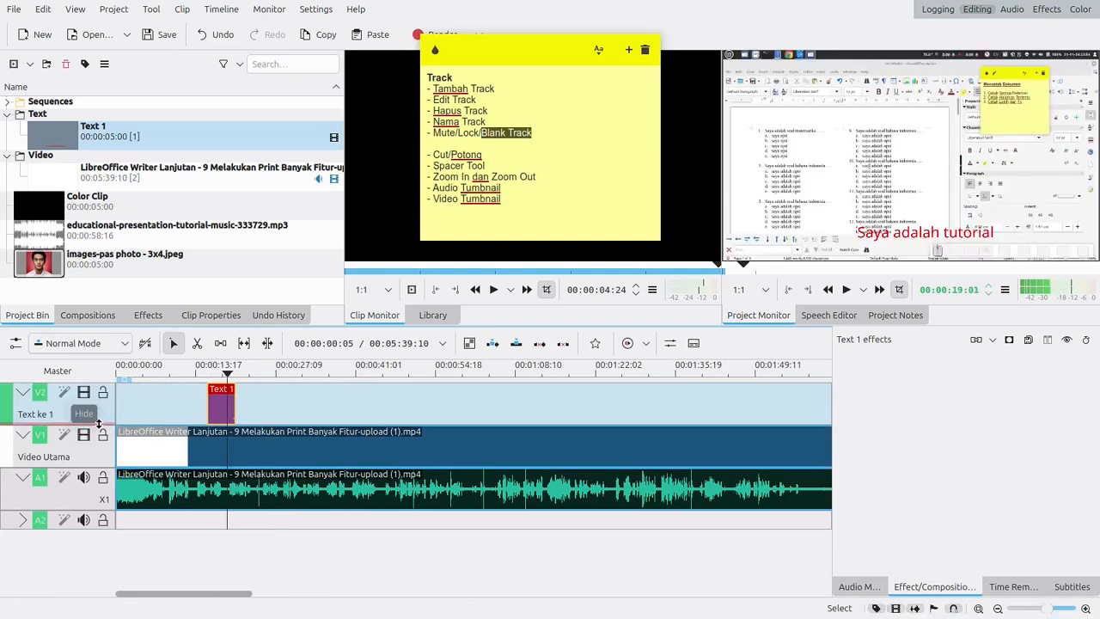